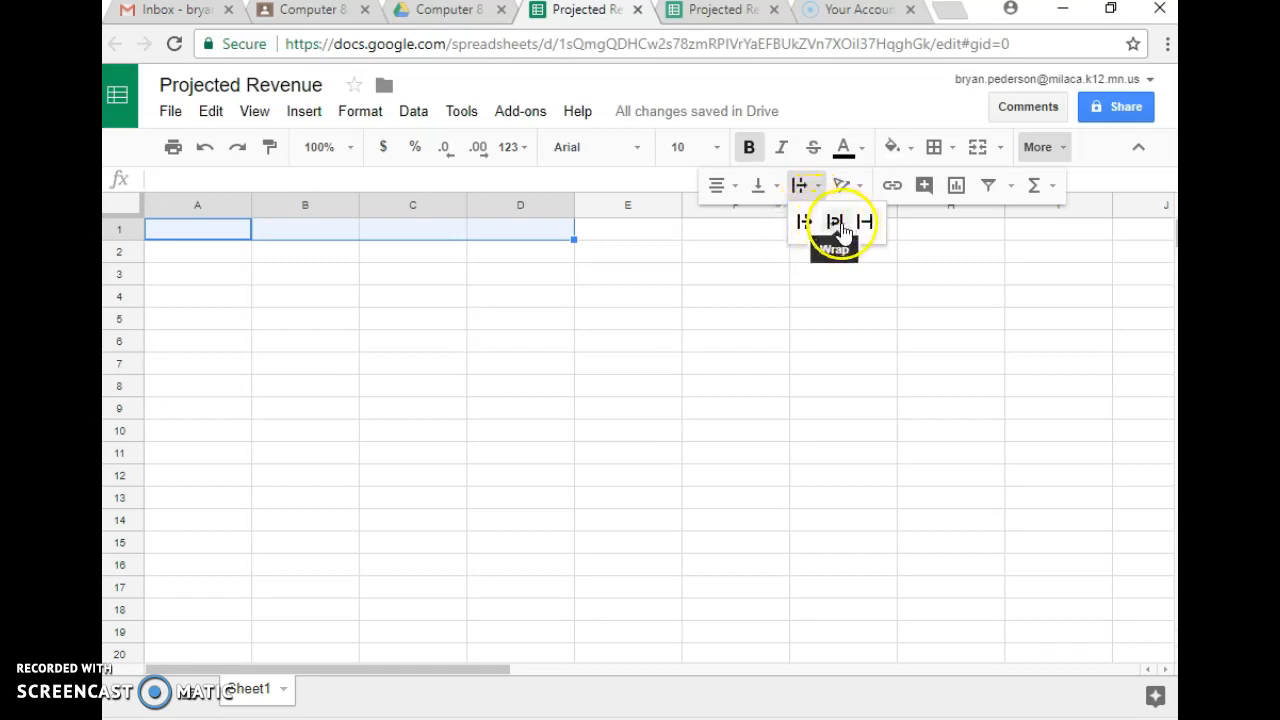
Turn on text wrapping for cells A1:D1 and paste the copied game revenue table starting at cell A1
{"action": "left_click", "coordinate": [835, 222]}
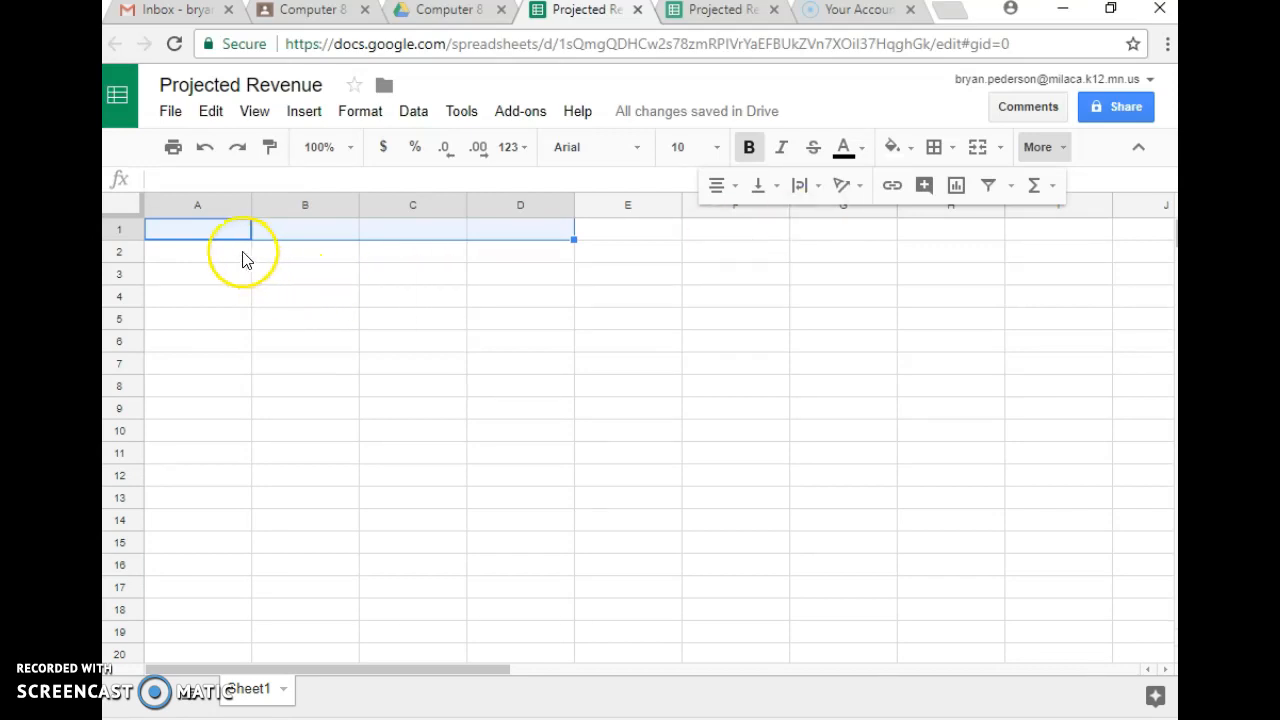
{"action": "left_click", "coordinate": [197, 233]}
{"action": "right_click", "coordinate": [197, 233]}
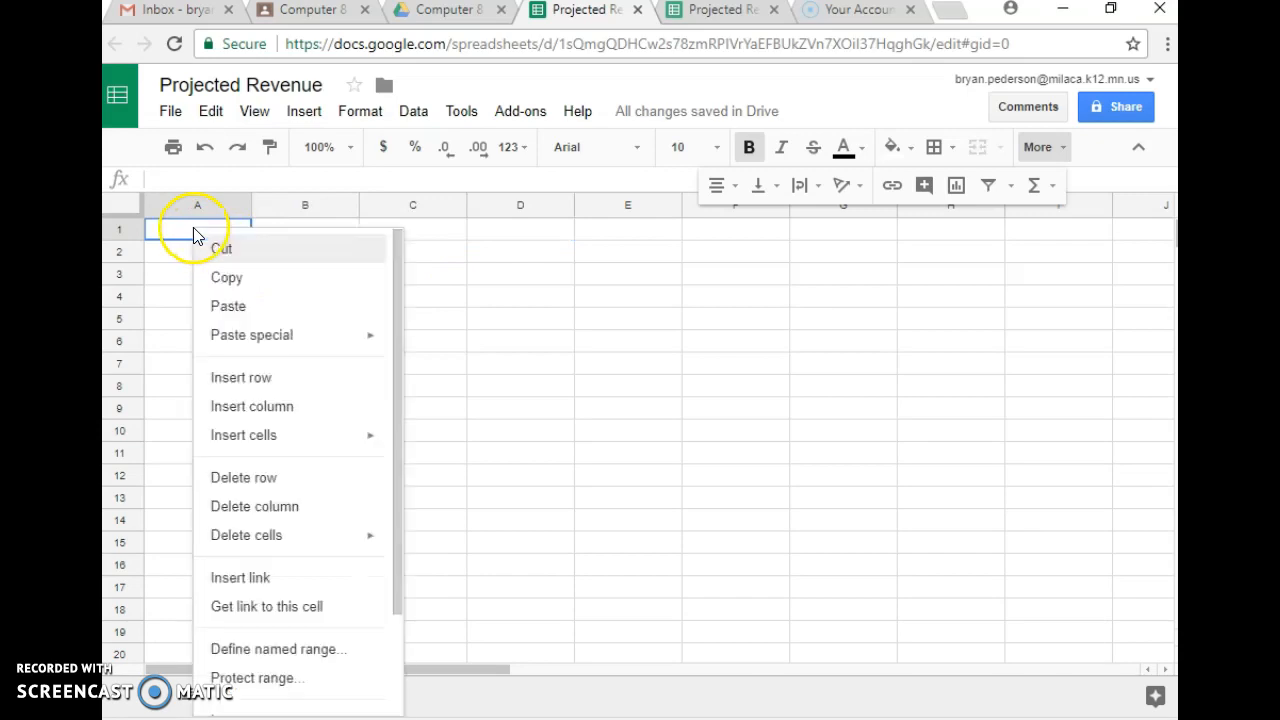
{"action": "left_click", "coordinate": [249, 306]}
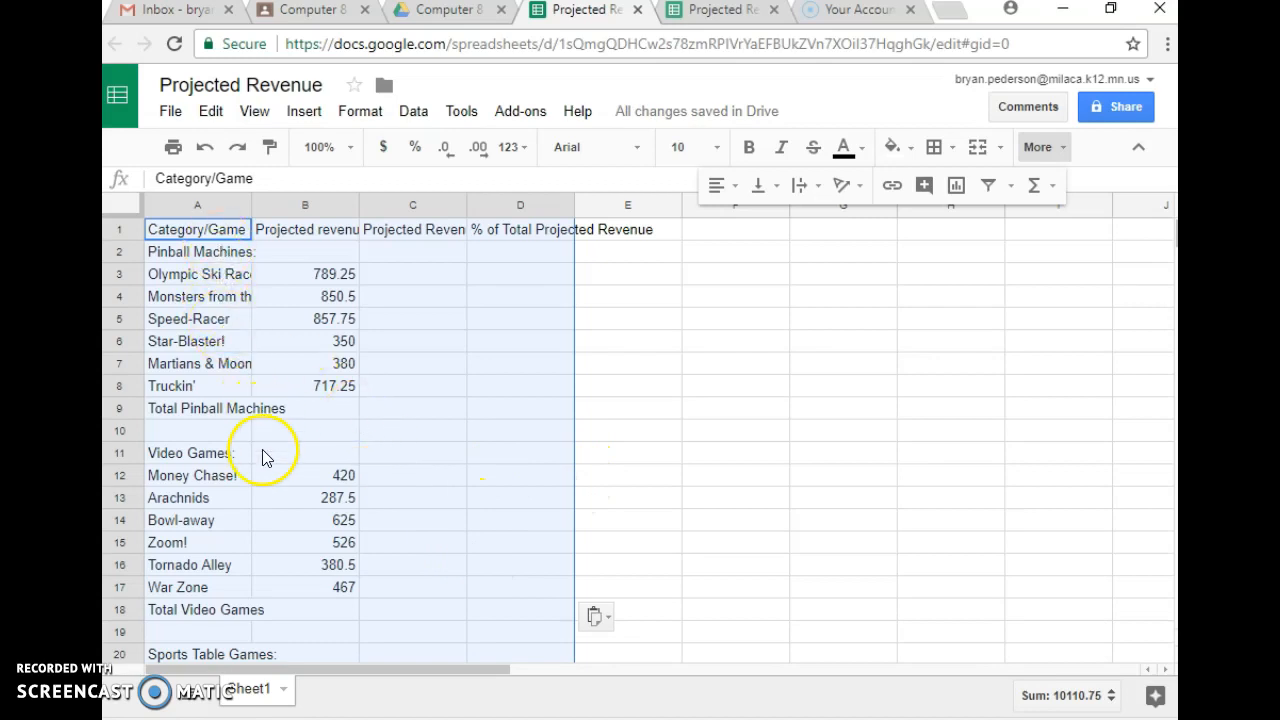
Widen columns A through D so that the game names and all four column headings fit fully
{"action": "left_click_drag", "start_coordinate": [249, 205], "coordinate": [345, 207]}
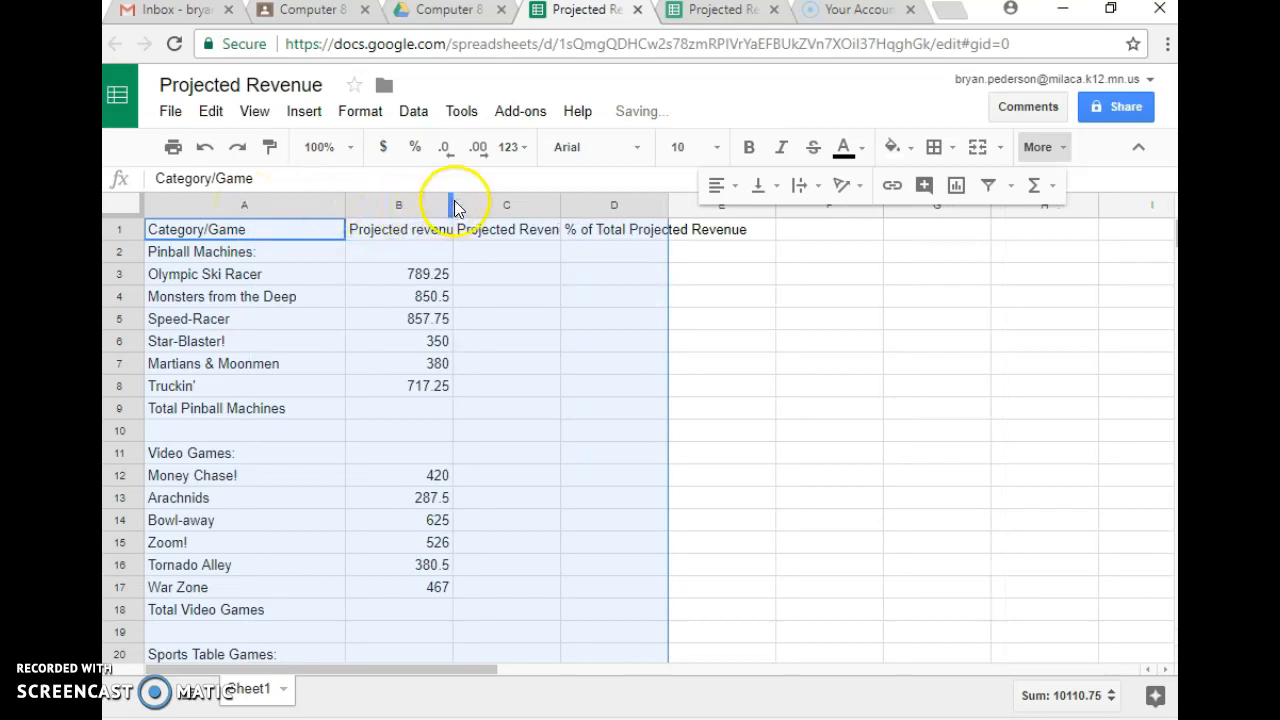
{"action": "left_click_drag", "start_coordinate": [452, 205], "coordinate": [466, 205]}
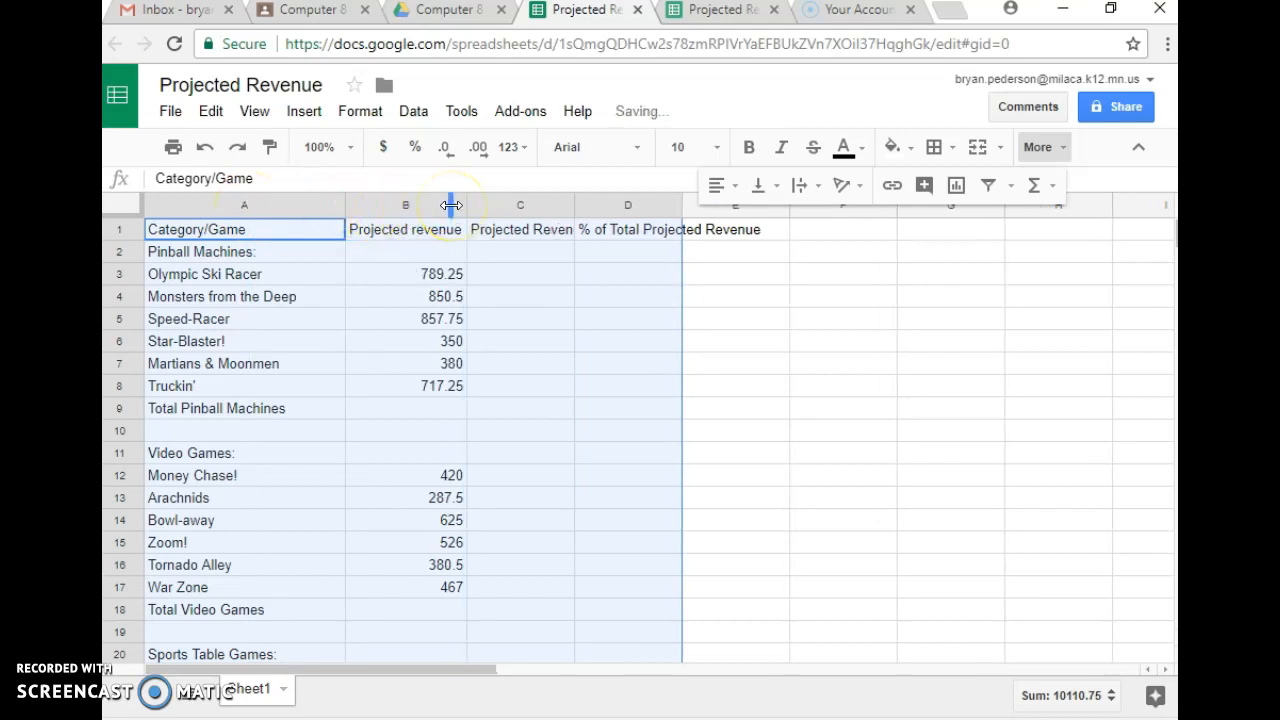
{"action": "double_click", "coordinate": [575, 207]}
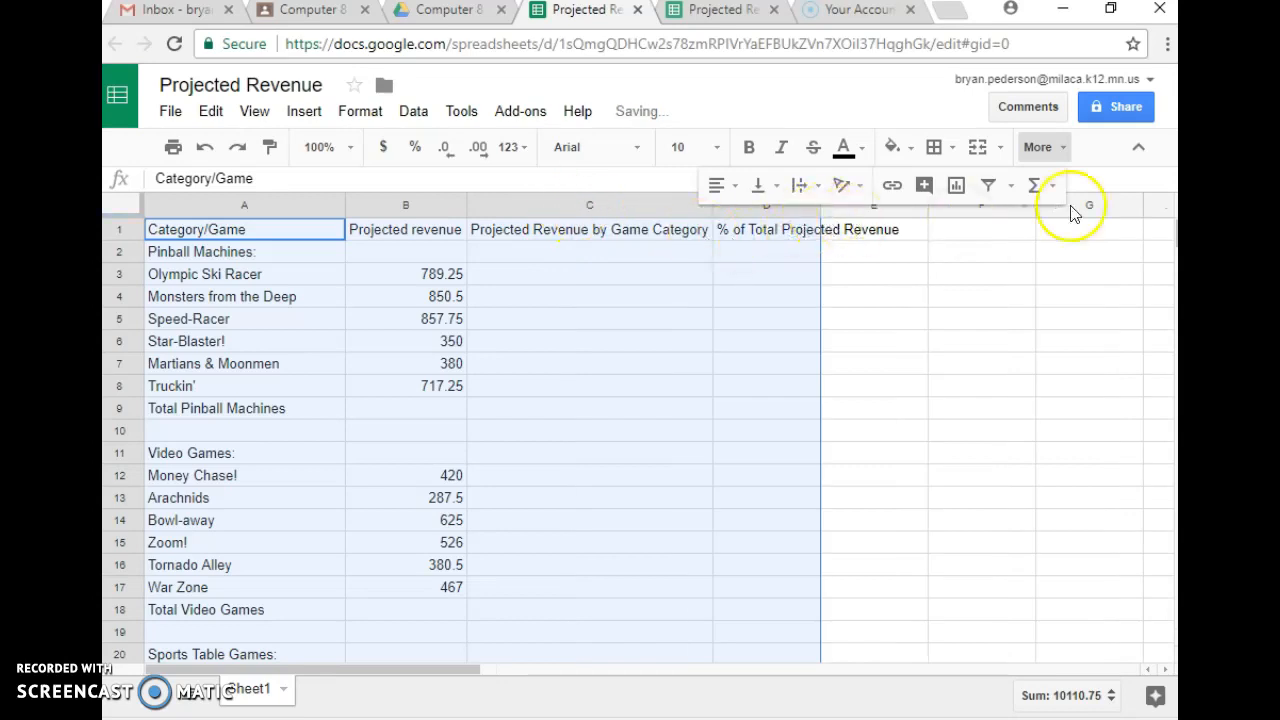
{"action": "left_click", "coordinate": [1036, 148]}
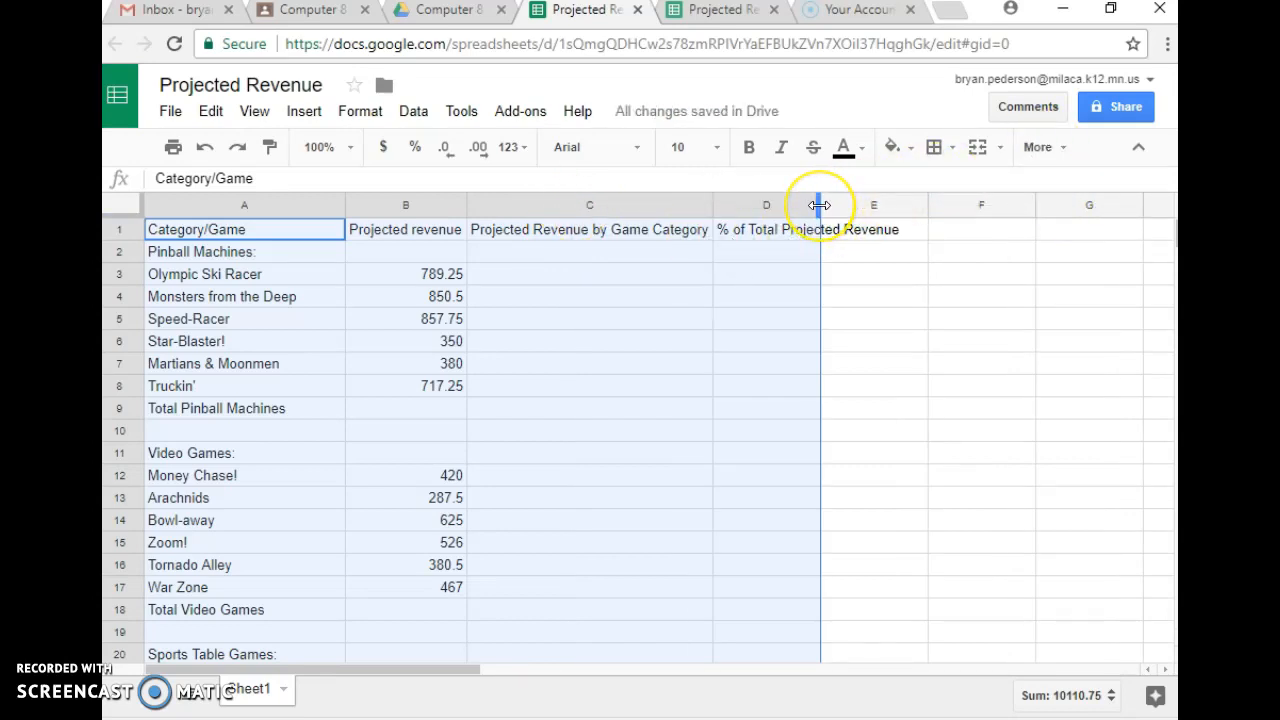
{"action": "double_click", "coordinate": [820, 207]}
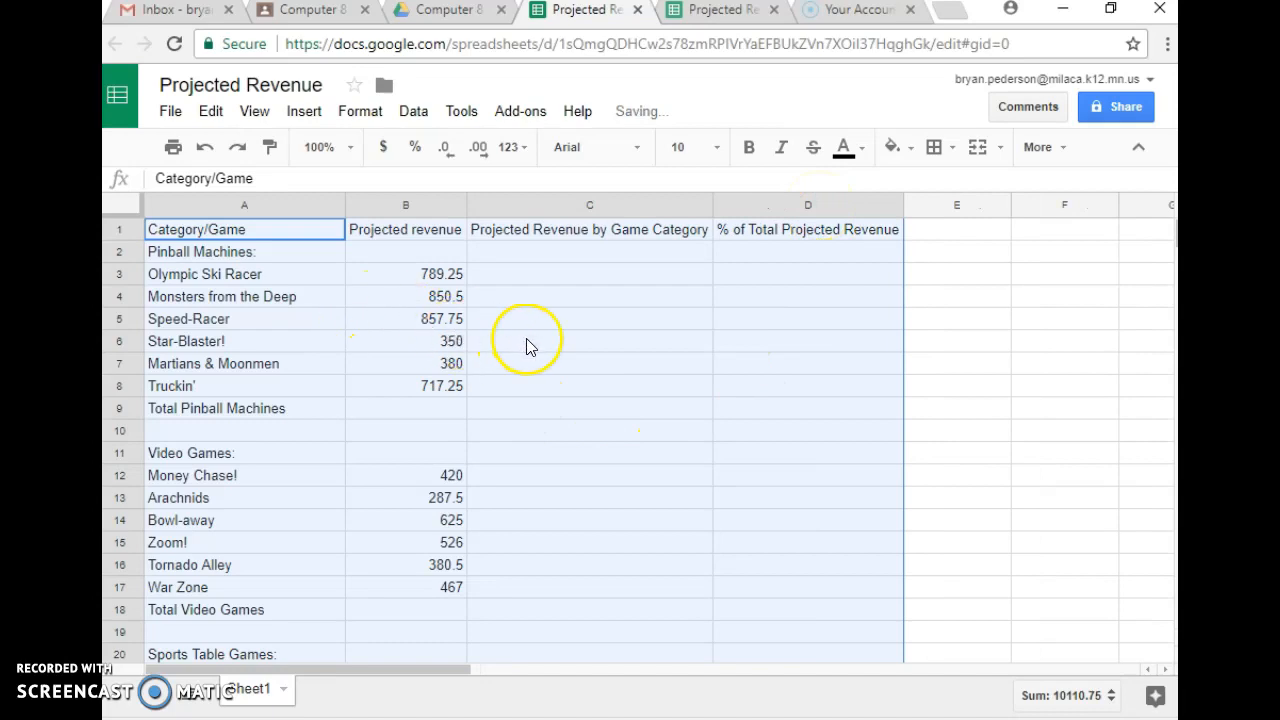
{"action": "left_click", "coordinate": [586, 341]}
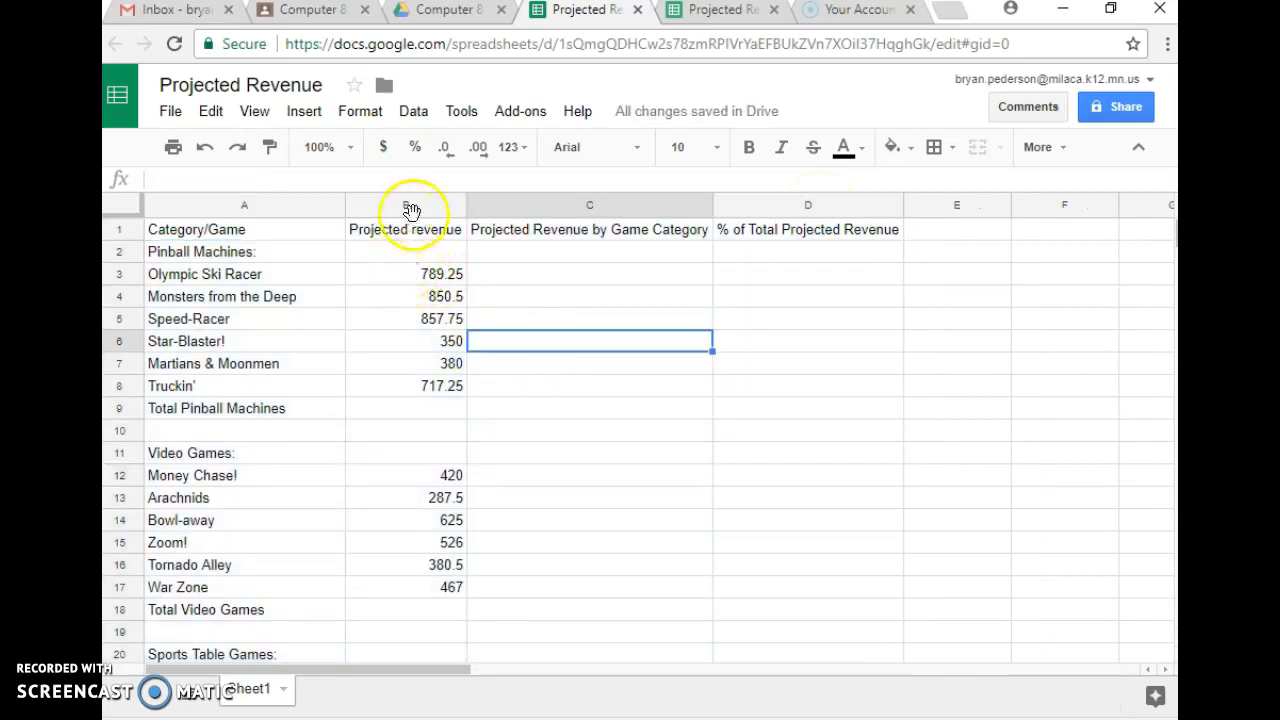
Review the projected revenue figures in column B and the category rows down to Total Projected Game Revenue
{"action": "left_click_drag", "start_coordinate": [400, 271], "coordinate": [409, 486]}
{"action": "scroll", "coordinate": [400, 394], "scroll_direction": "down", "scroll_amount": 3}
{"action": "scroll", "coordinate": [474, 490], "scroll_direction": "down", "scroll_amount": 2}
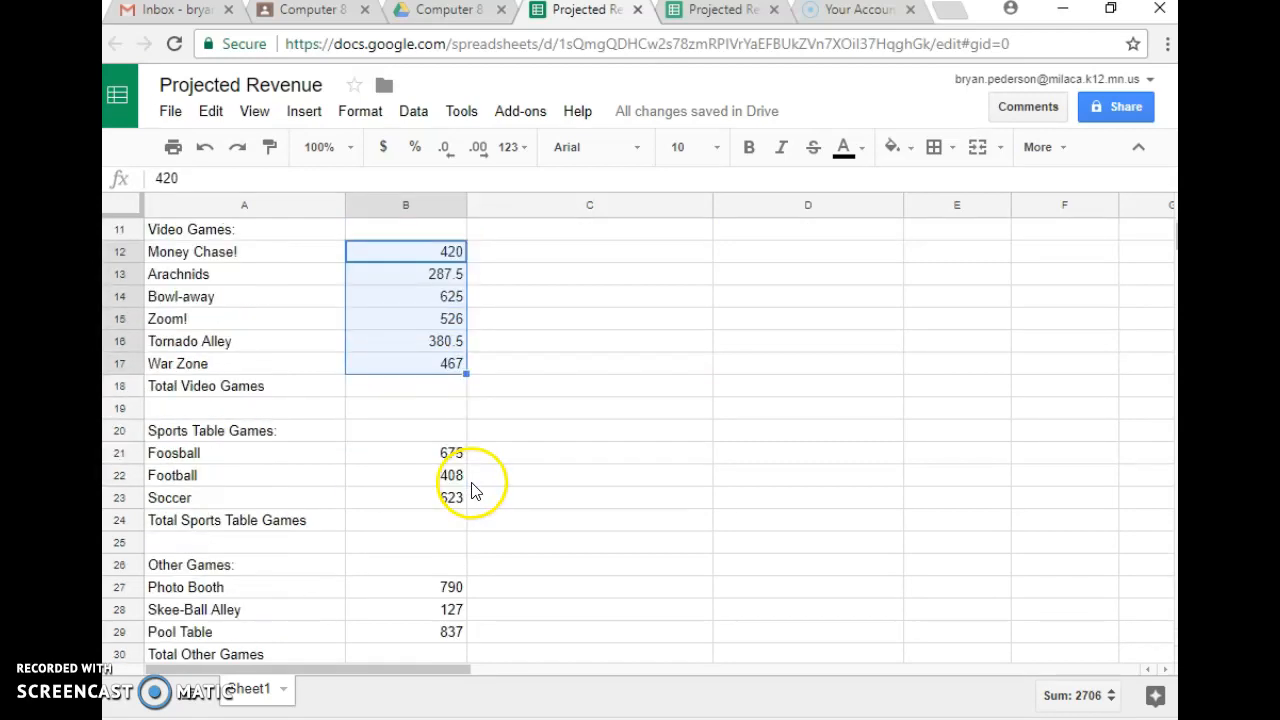
{"action": "scroll", "coordinate": [474, 490], "scroll_direction": "down", "scroll_amount": 5}
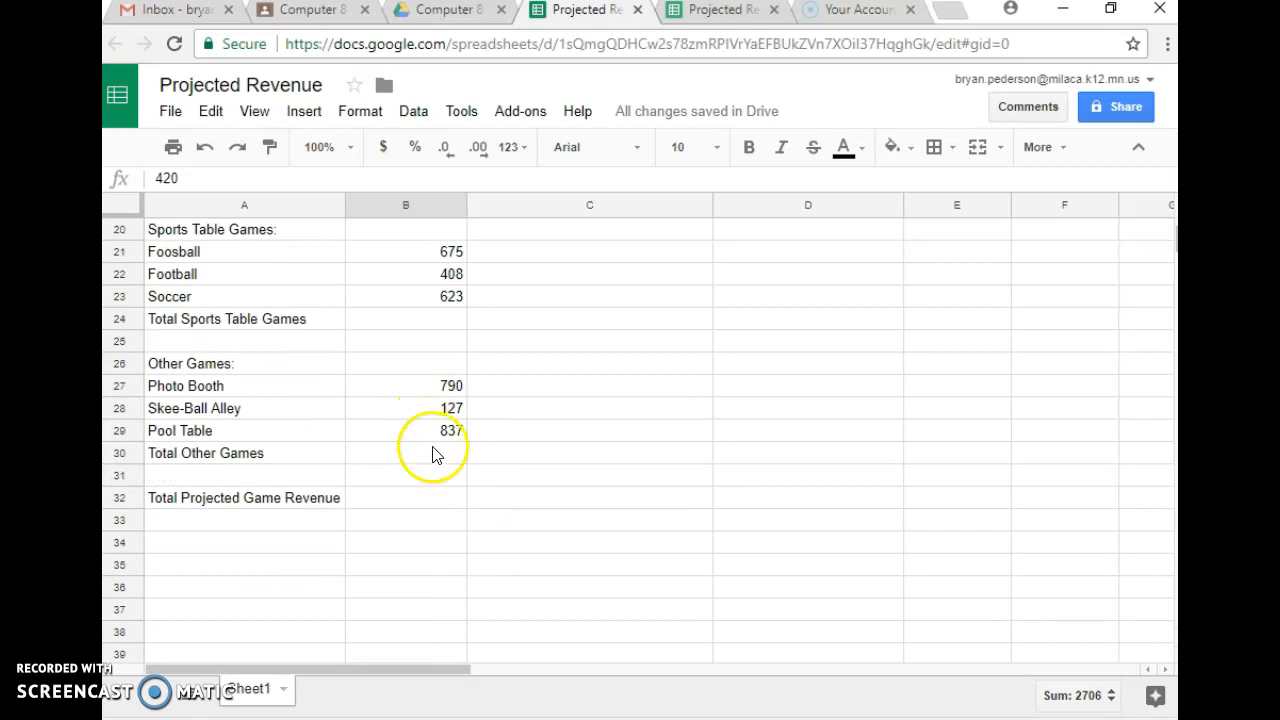
{"action": "left_click", "coordinate": [223, 505]}
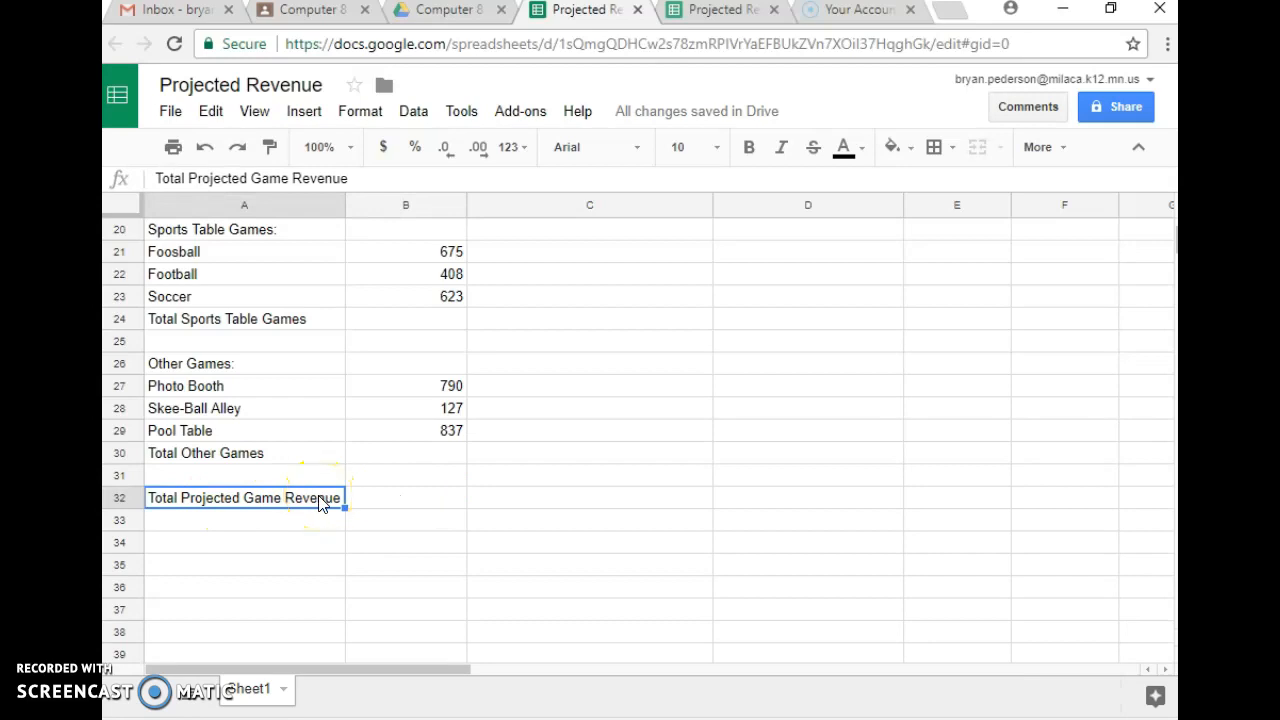
{"action": "scroll", "coordinate": [466, 503], "scroll_direction": "up", "scroll_amount": 5}
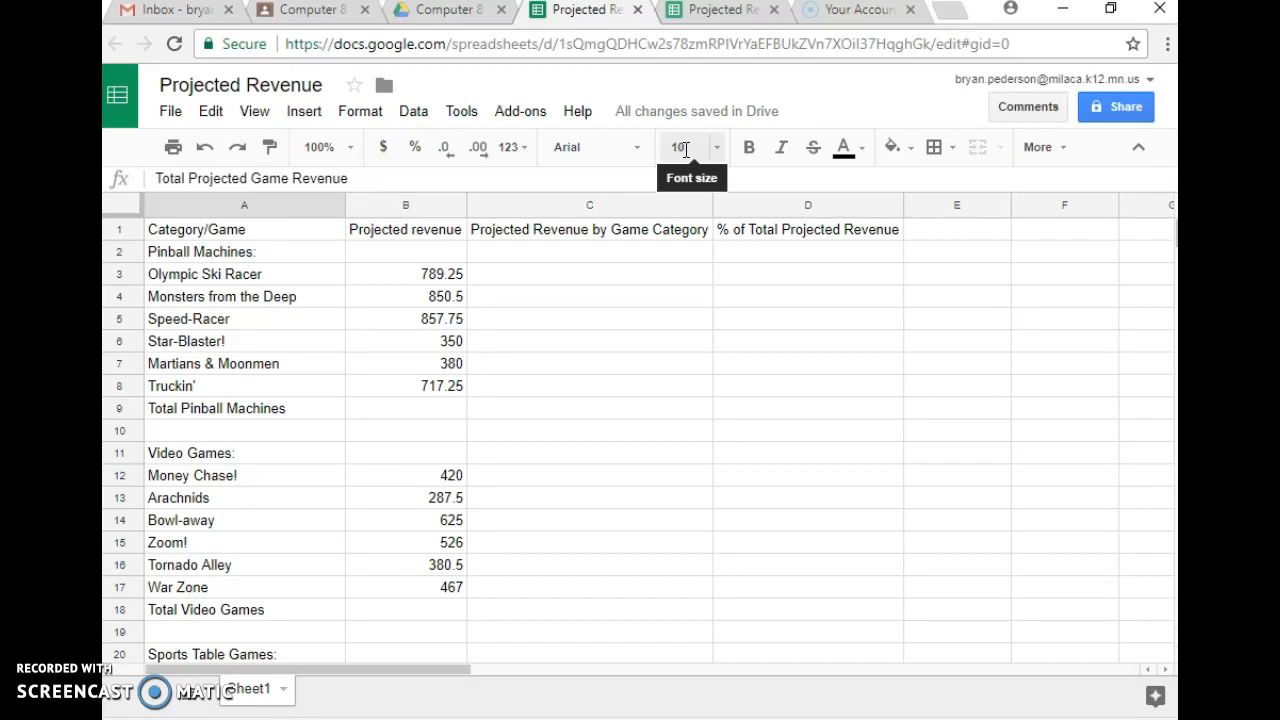
Bold the category headings and total labels in A2, A9, A11, A18, A20, A24, A26, A30 and A32, and widen column A to fit
{"action": "left_click", "coordinate": [275, 261]}
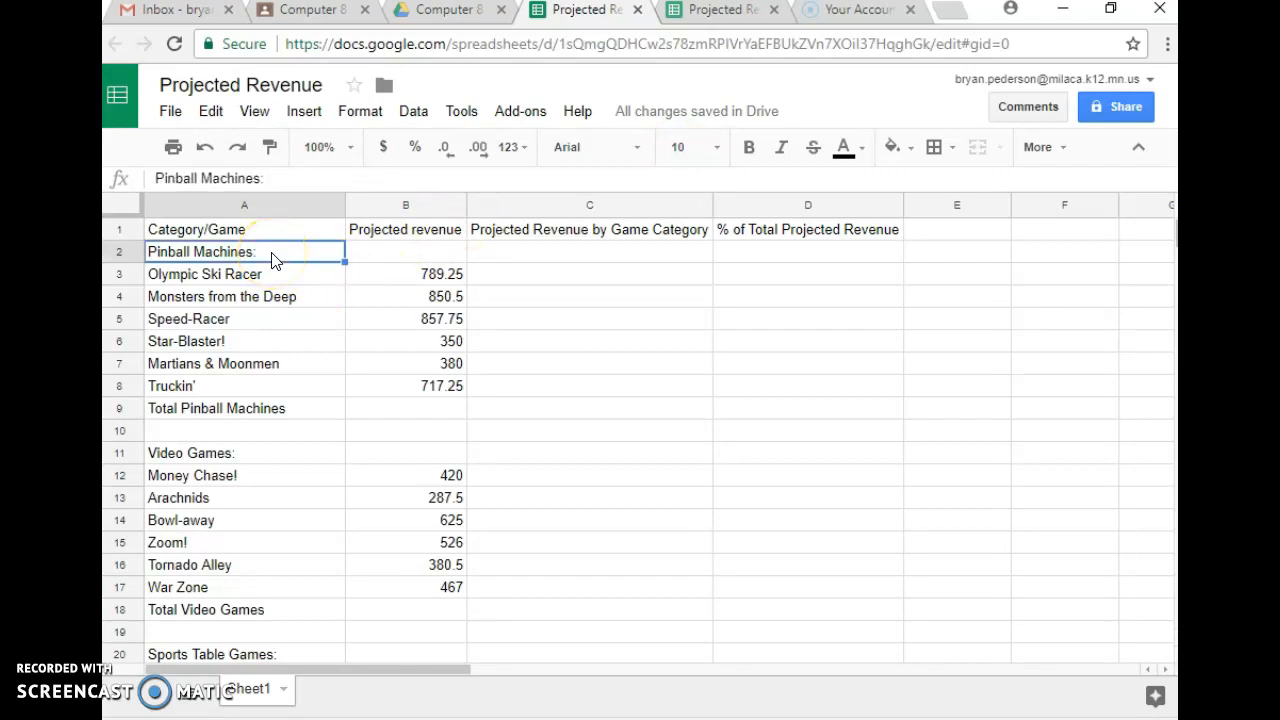
{"action": "left_click", "coordinate": [240, 413], "text": "ctrl"}
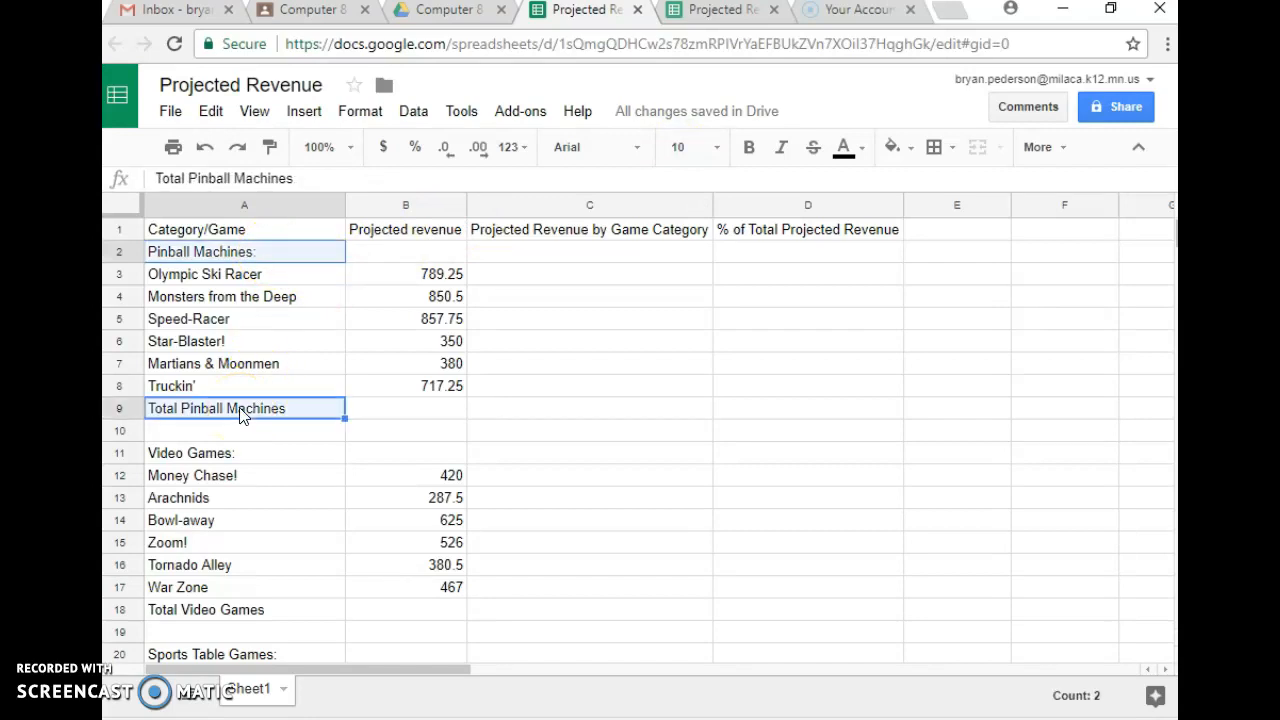
{"action": "left_click", "coordinate": [217, 462], "text": "ctrl"}
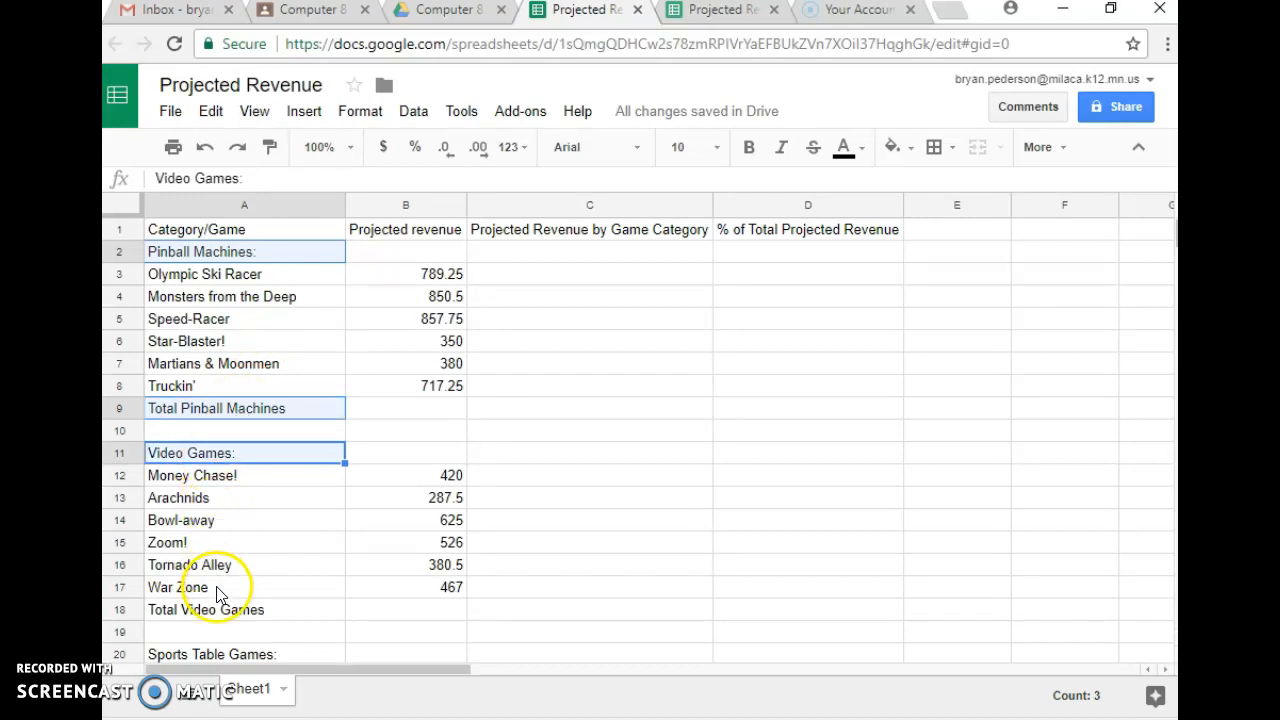
{"action": "left_click", "coordinate": [300, 609], "text": "ctrl"}
{"action": "scroll", "coordinate": [420, 550], "scroll_direction": "down", "scroll_amount": 3}
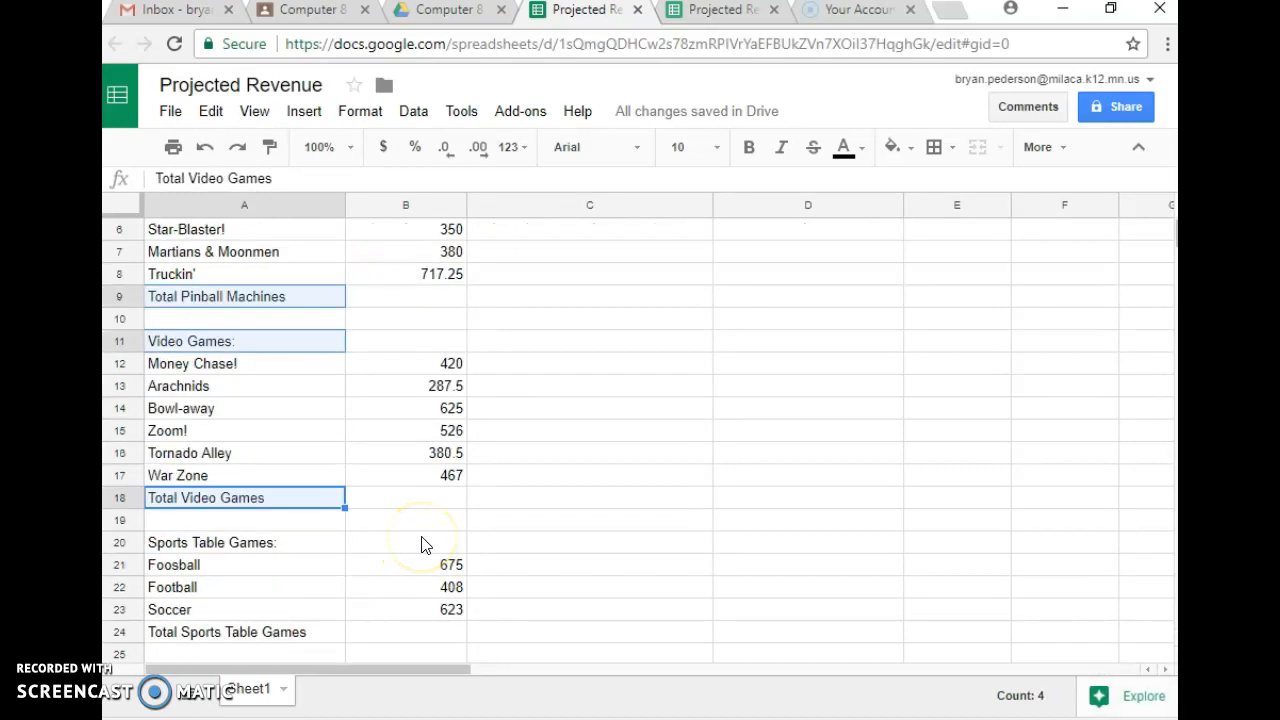
{"action": "scroll", "coordinate": [421, 544], "scroll_direction": "down", "scroll_amount": 1}
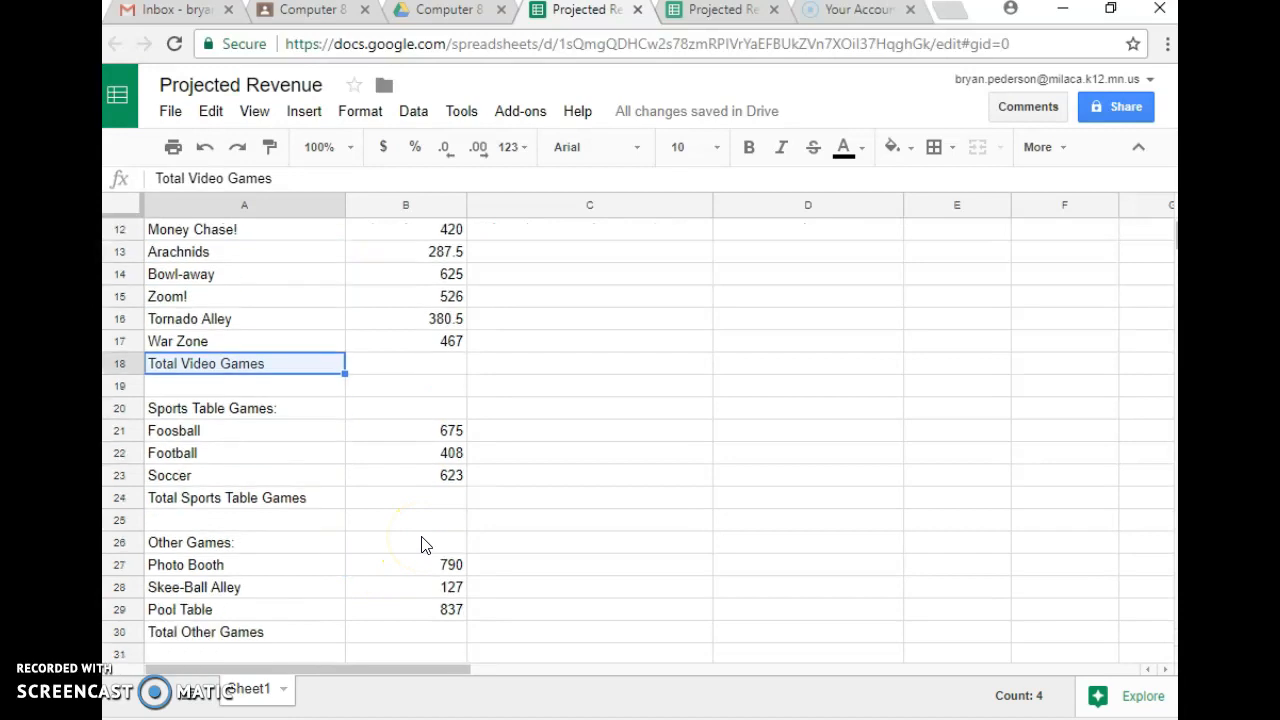
{"action": "scroll", "coordinate": [421, 544], "scroll_direction": "down", "scroll_amount": 1}
{"action": "left_click", "coordinate": [222, 368], "text": "ctrl"}
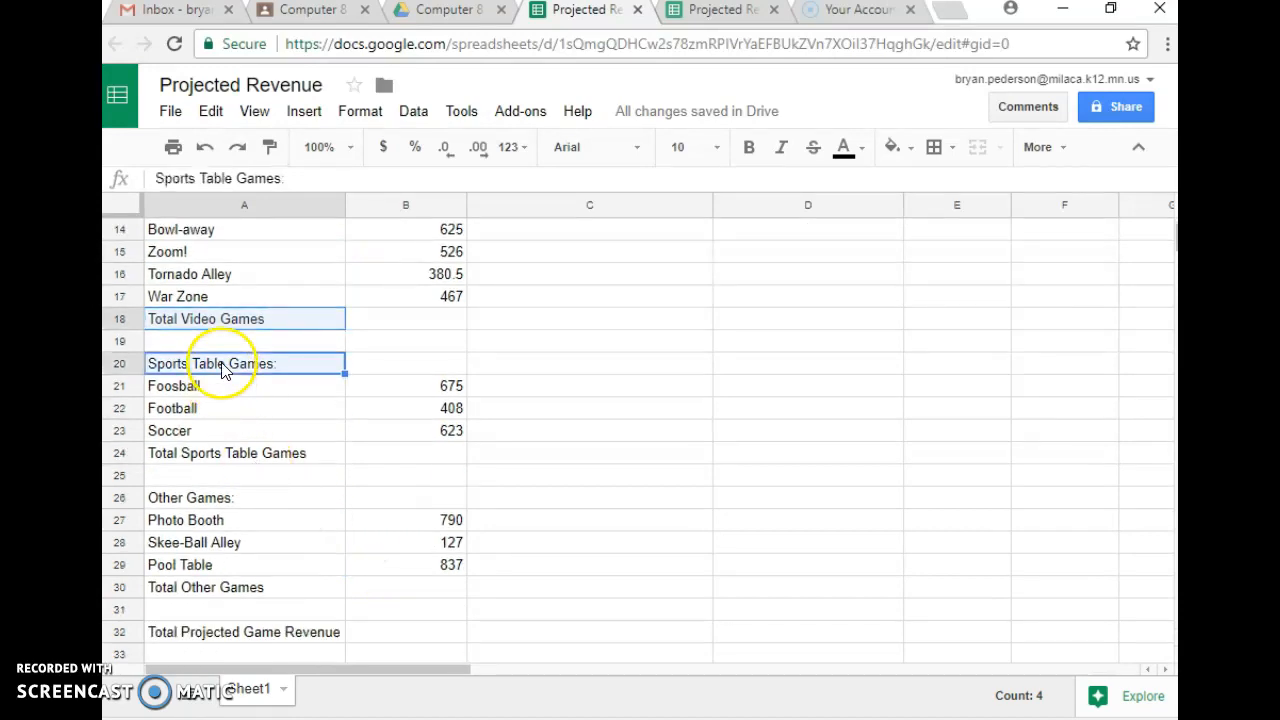
{"action": "left_click", "coordinate": [222, 461], "text": "ctrl"}
{"action": "left_click", "coordinate": [222, 461], "text": "ctrl"}
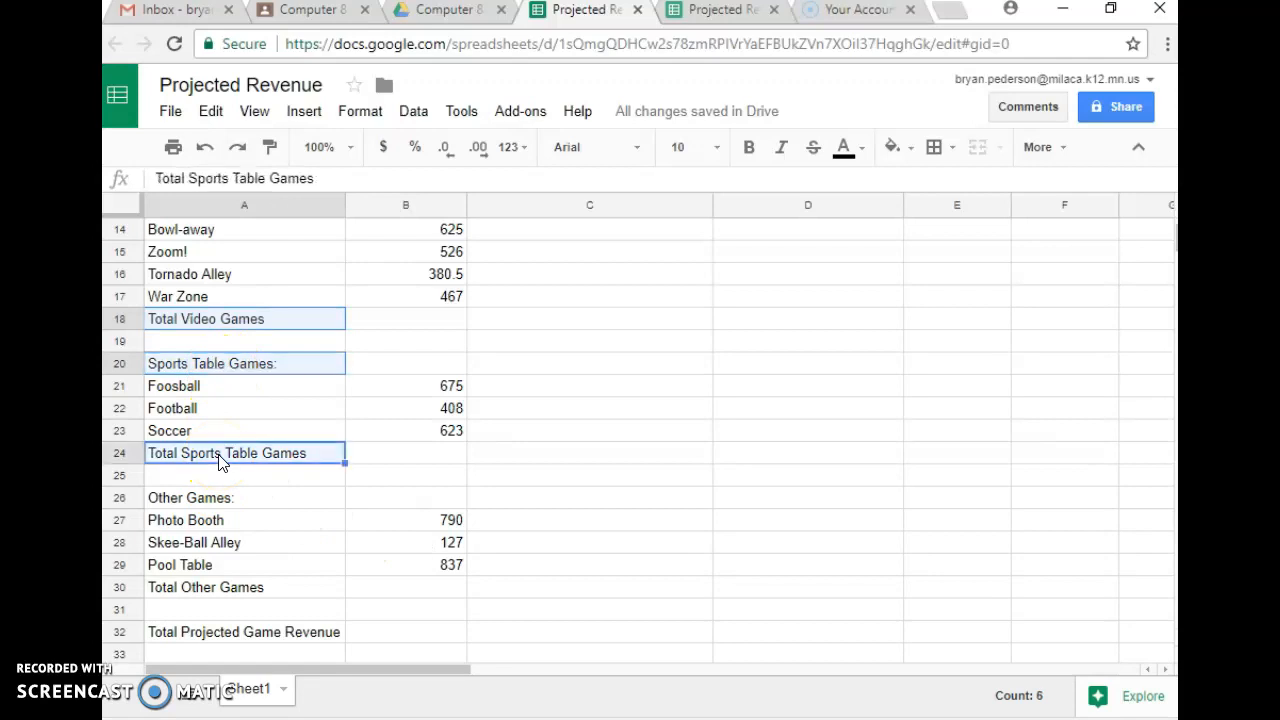
{"action": "left_click", "coordinate": [222, 500], "text": "ctrl"}
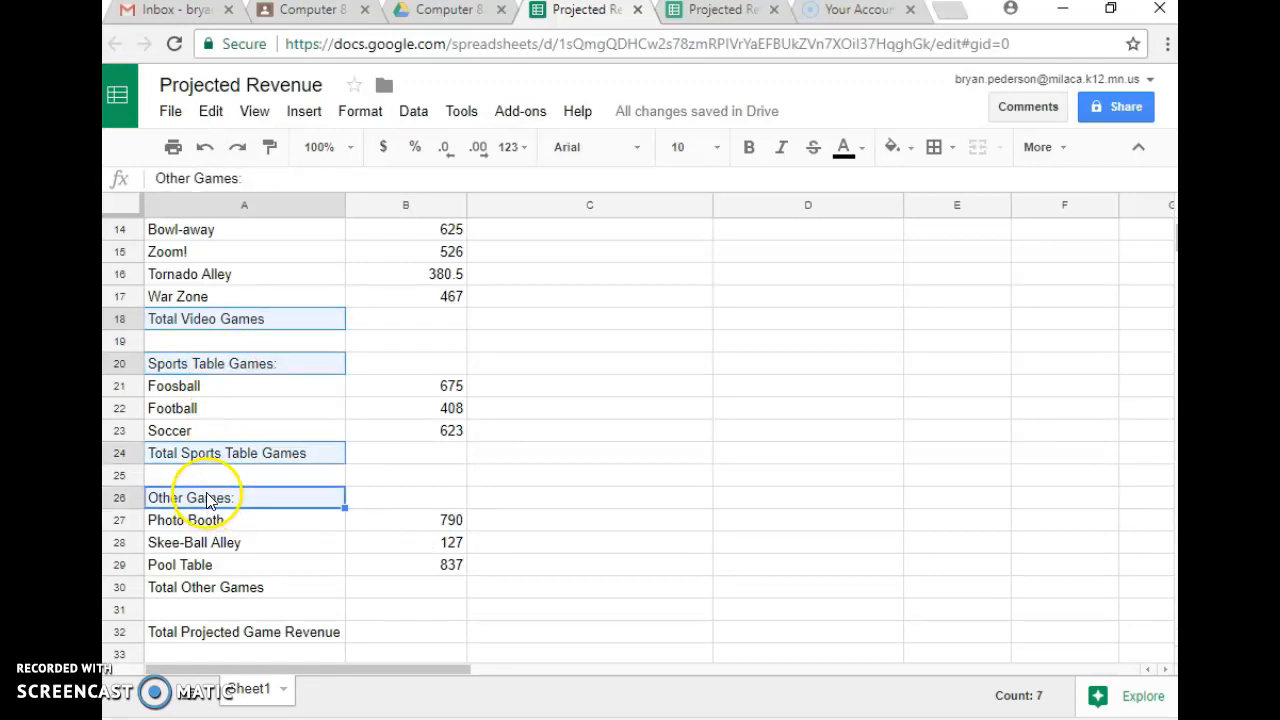
{"action": "left_click", "coordinate": [192, 590], "text": "ctrl"}
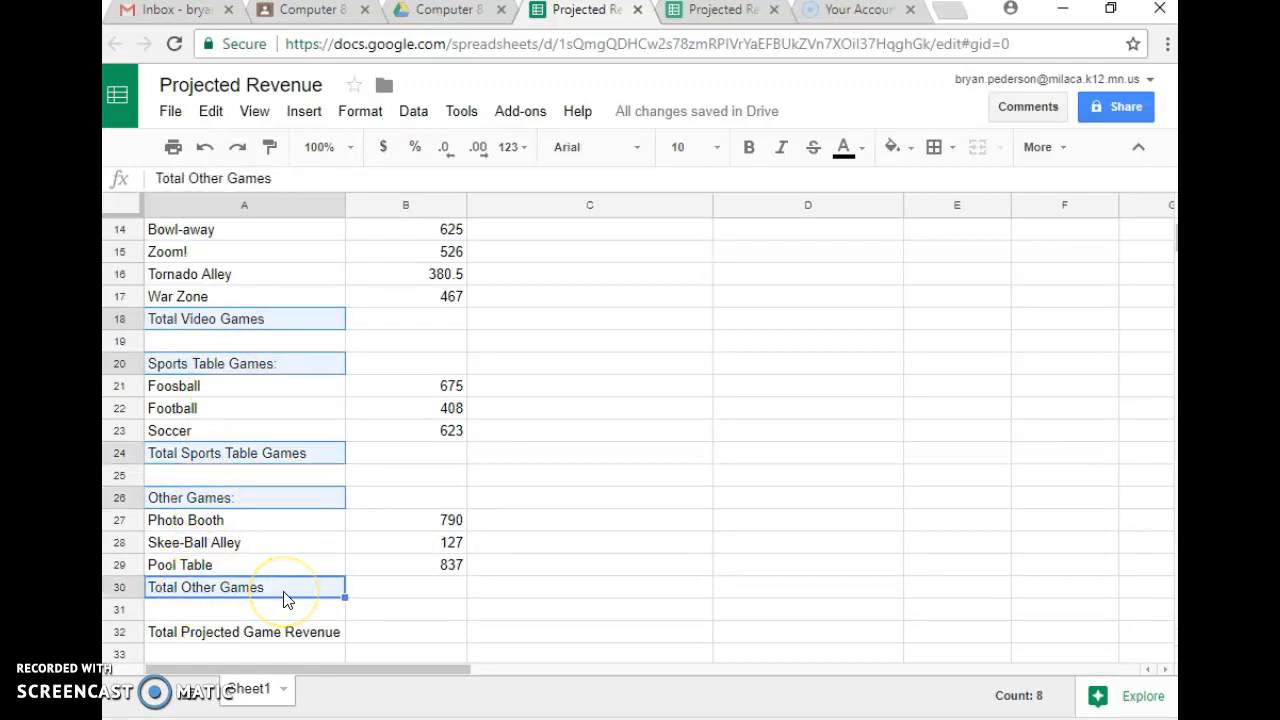
{"action": "left_click", "coordinate": [232, 636], "text": "ctrl"}
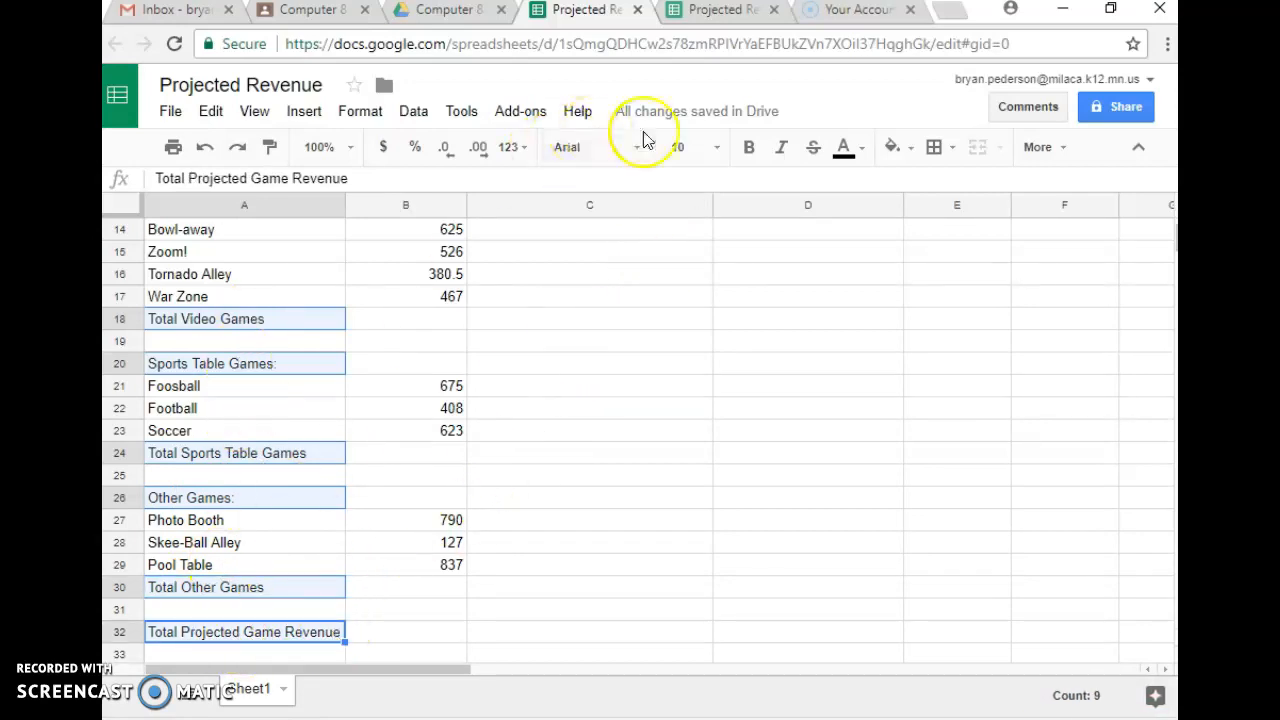
{"action": "left_click", "coordinate": [748, 150]}
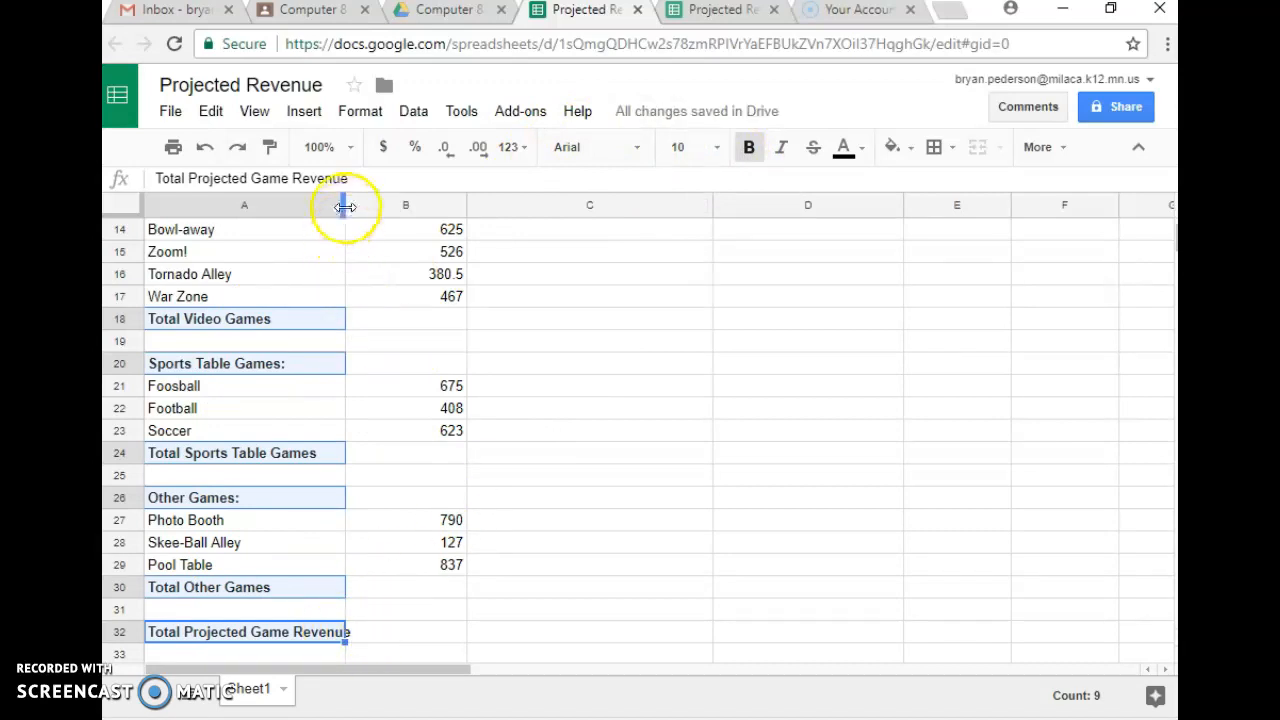
{"action": "left_click_drag", "start_coordinate": [345, 209], "coordinate": [355, 209]}
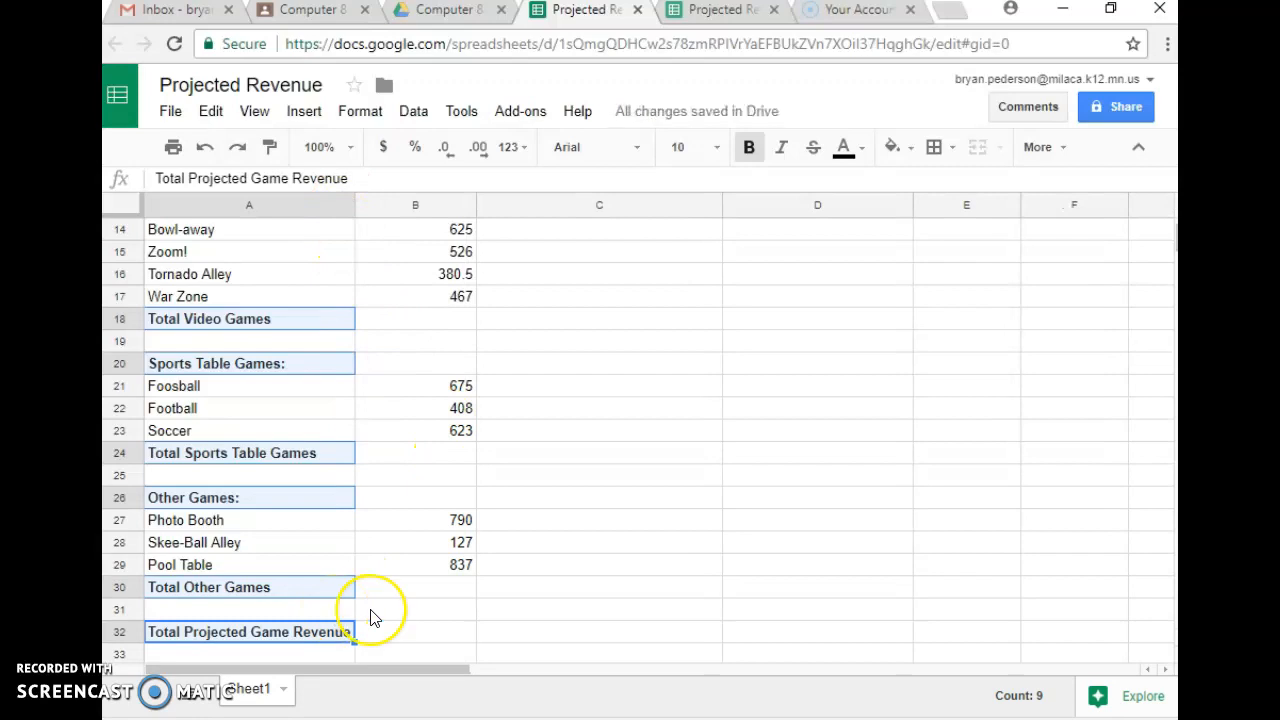
Add a bottom border to cells B8, B17, B23, B29, C31 and D31
{"action": "scroll", "coordinate": [370, 615], "scroll_direction": "up", "scroll_amount": 5}
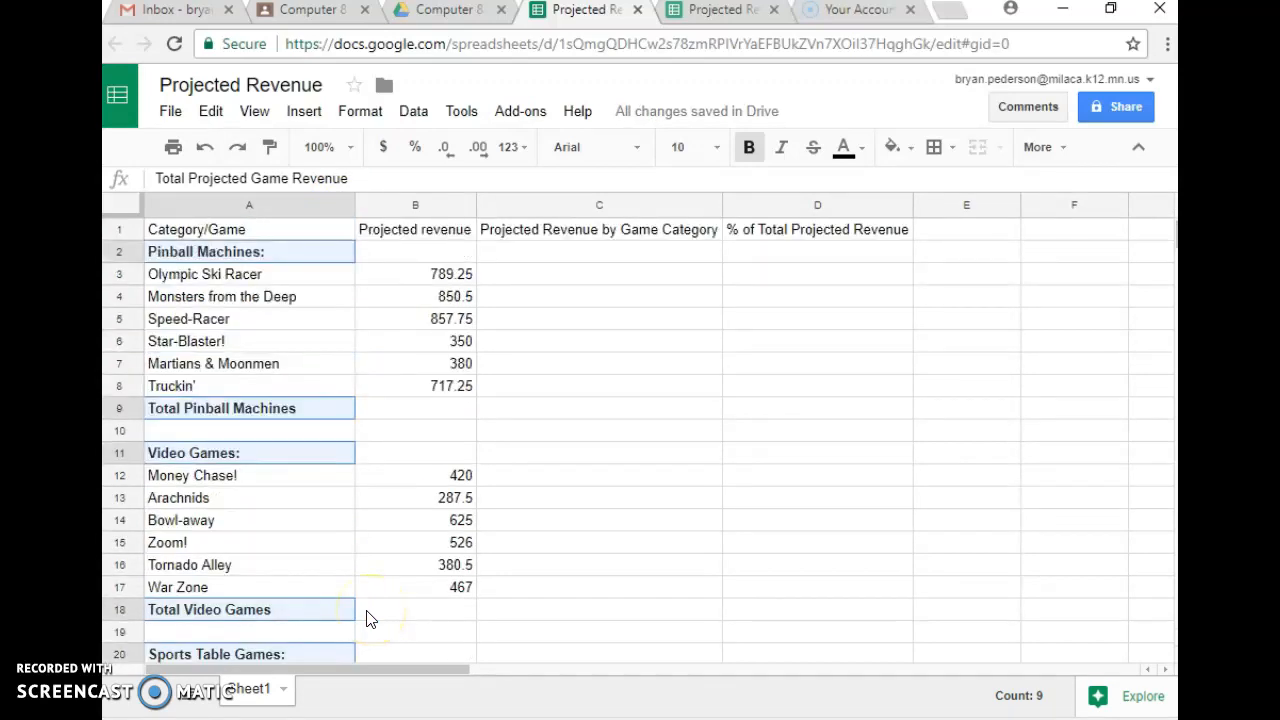
{"action": "left_click", "coordinate": [410, 388]}
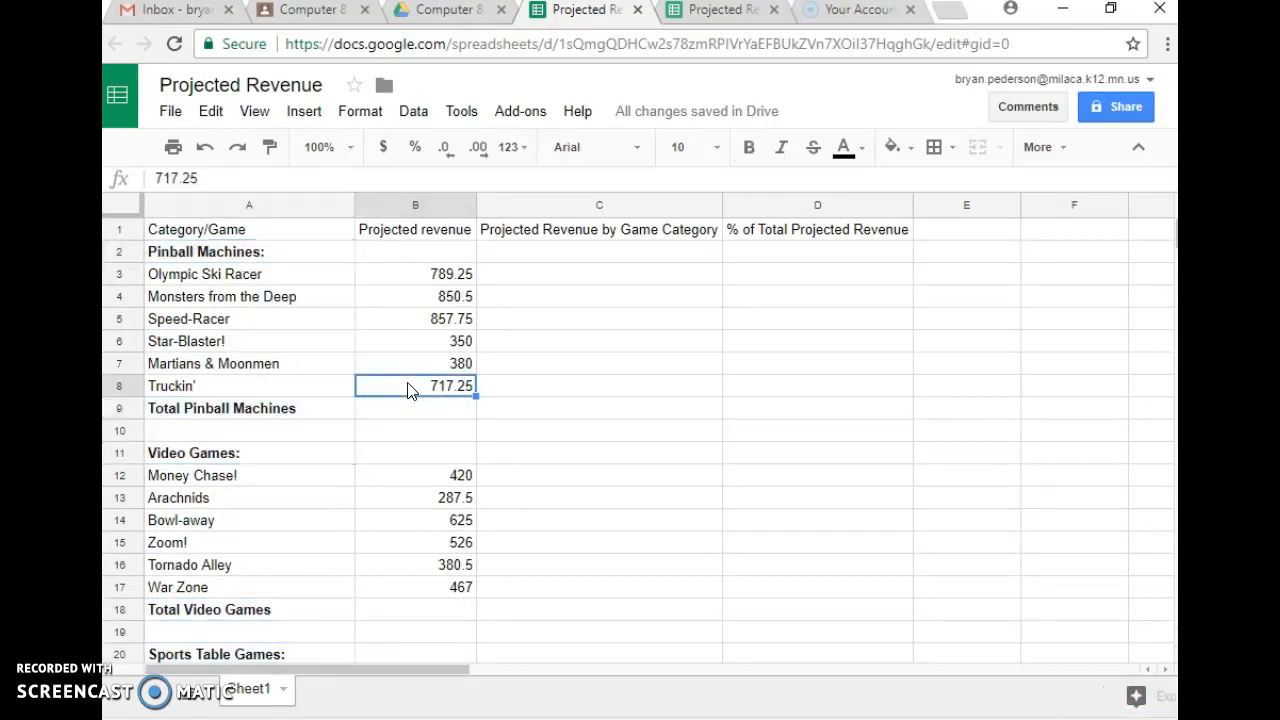
{"action": "left_click", "coordinate": [434, 588], "text": "ctrl"}
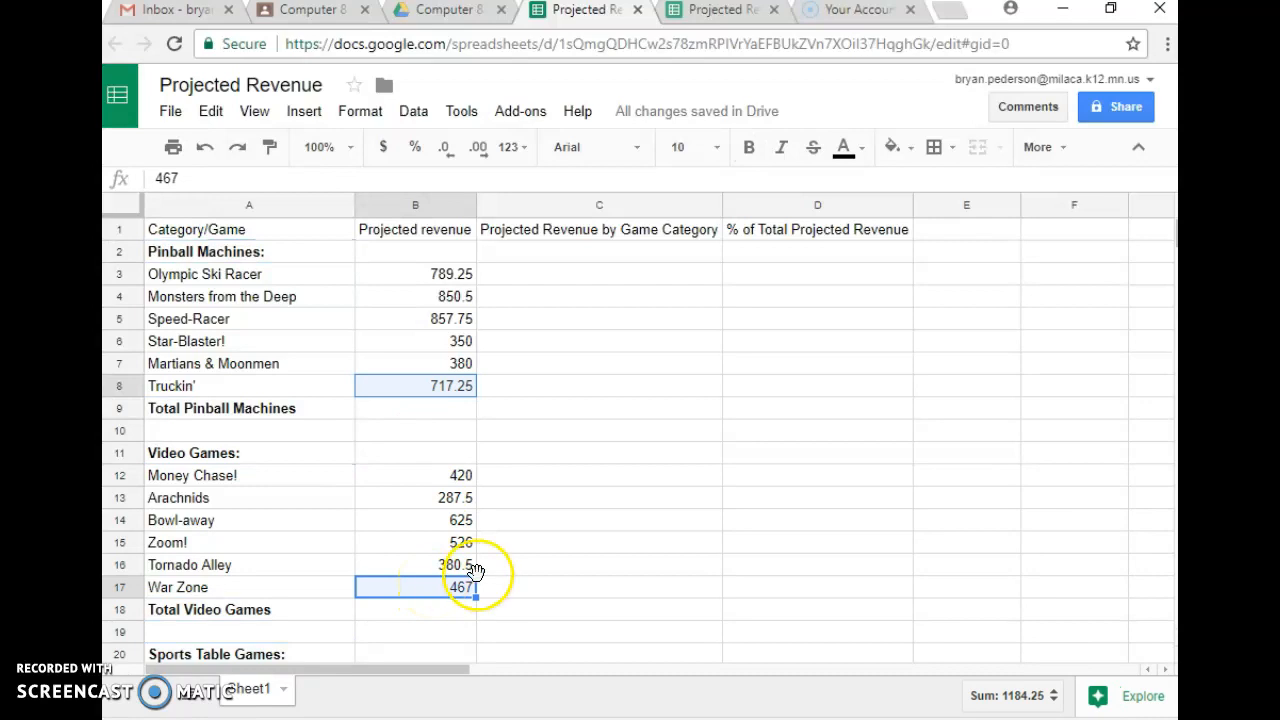
{"action": "scroll", "coordinate": [470, 575], "scroll_direction": "down", "scroll_amount": 4}
{"action": "scroll", "coordinate": [470, 578], "scroll_direction": "down", "scroll_amount": 1}
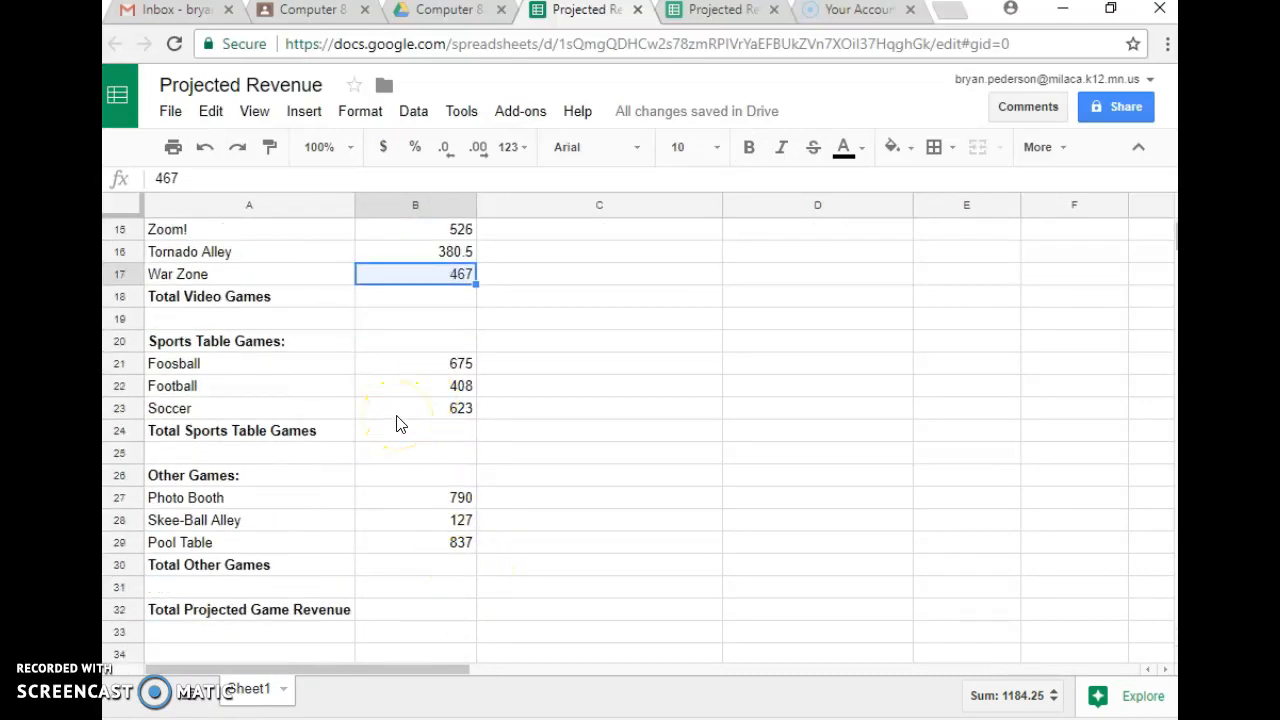
{"action": "left_click", "coordinate": [397, 413], "text": "ctrl"}
{"action": "left_click", "coordinate": [468, 542], "text": "ctrl"}
{"action": "scroll", "coordinate": [560, 549], "scroll_direction": "down", "scroll_amount": 3}
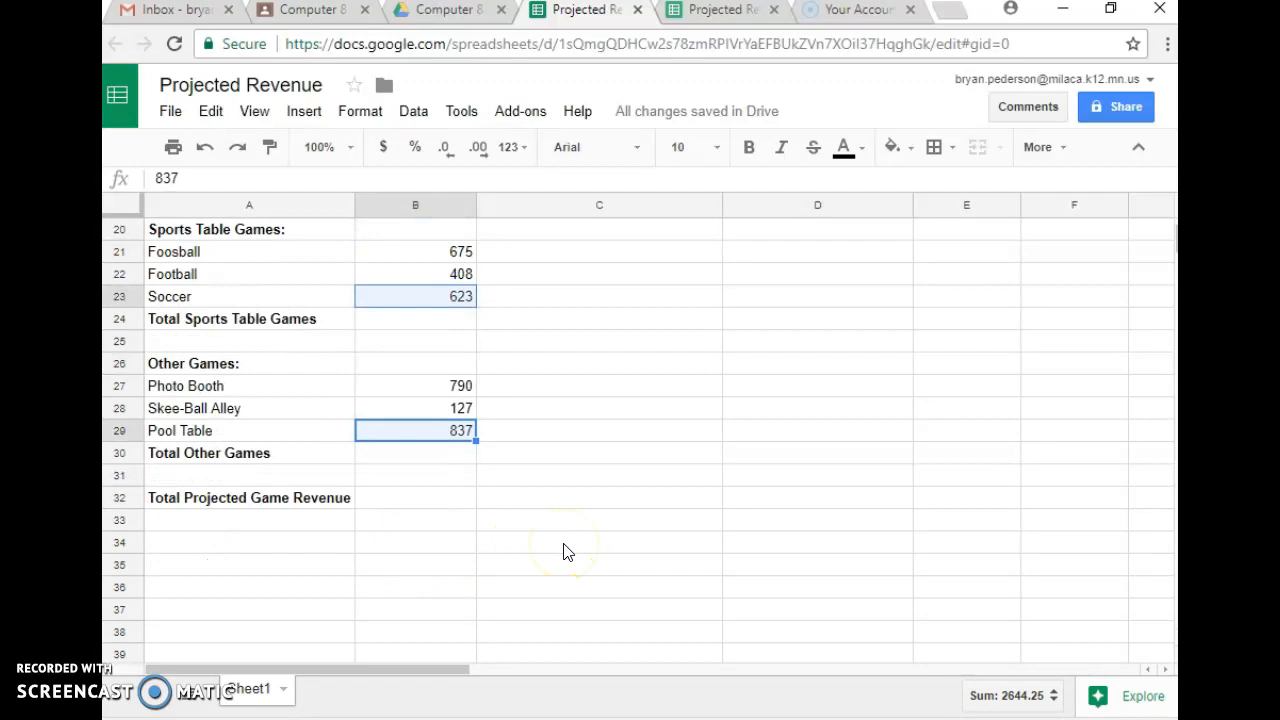
{"action": "left_click", "coordinate": [553, 478], "text": "ctrl"}
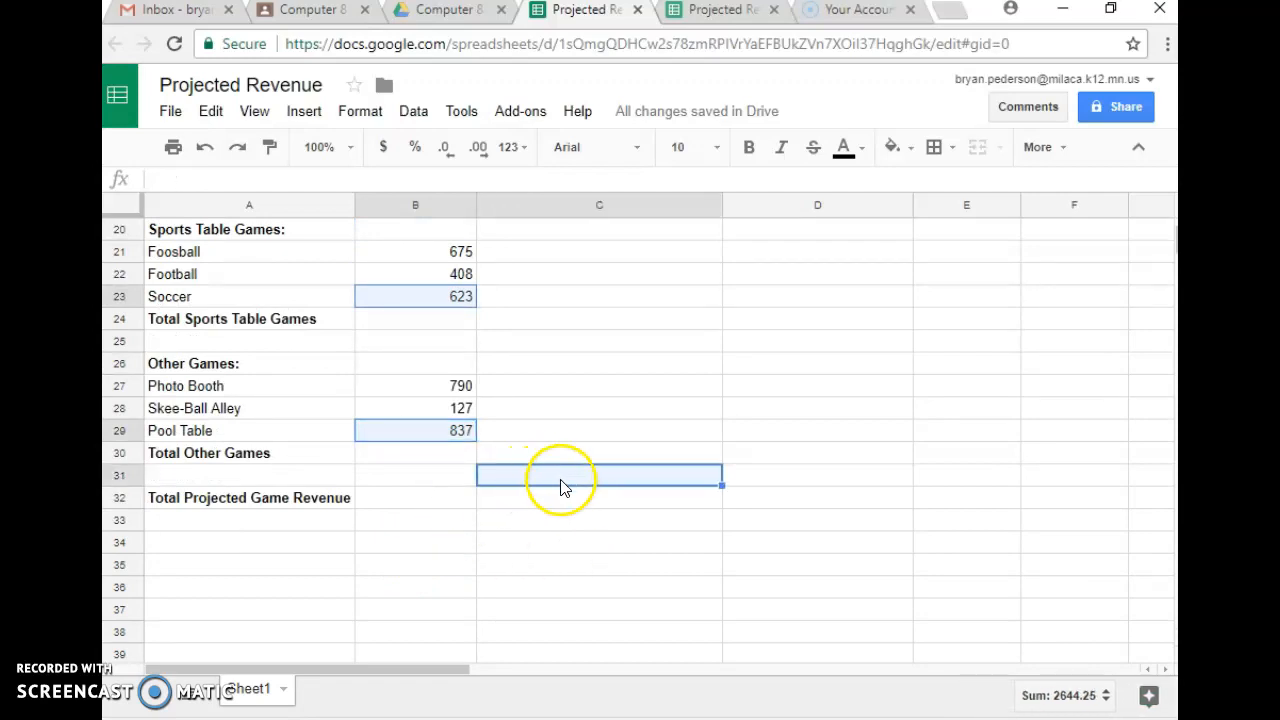
{"action": "left_click", "coordinate": [783, 481], "text": "ctrl"}
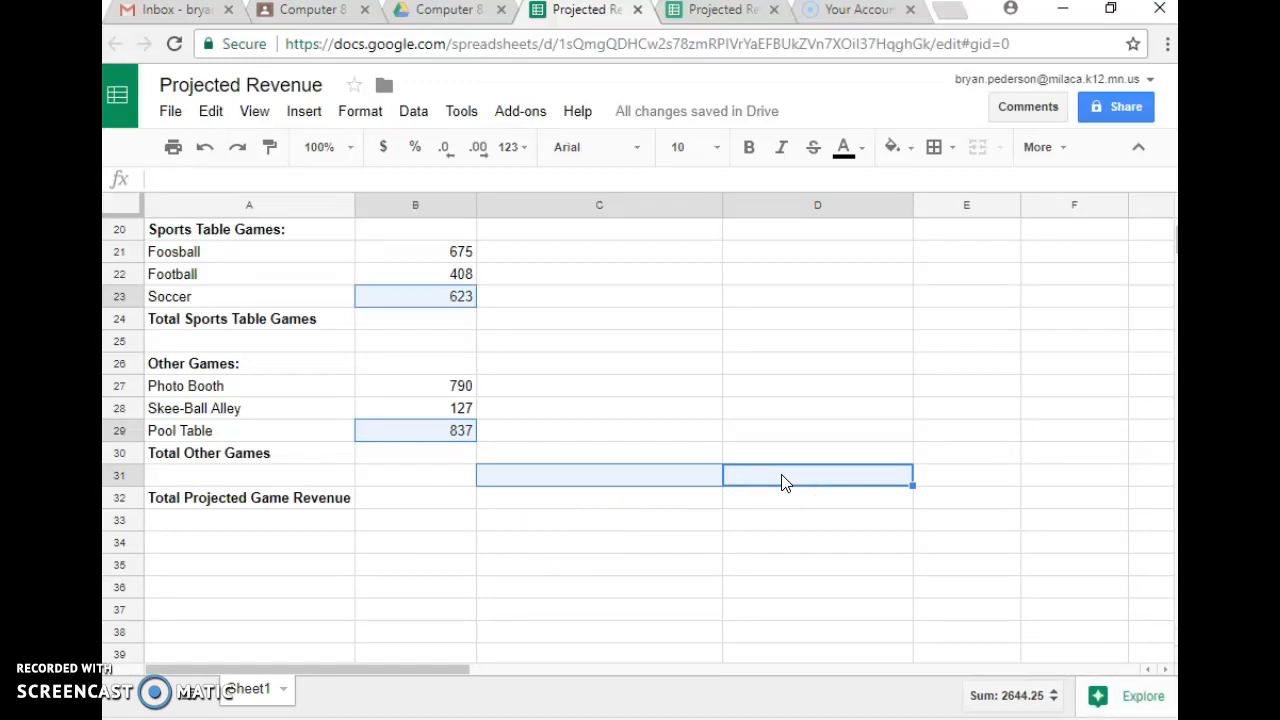
{"action": "left_click", "coordinate": [955, 152]}
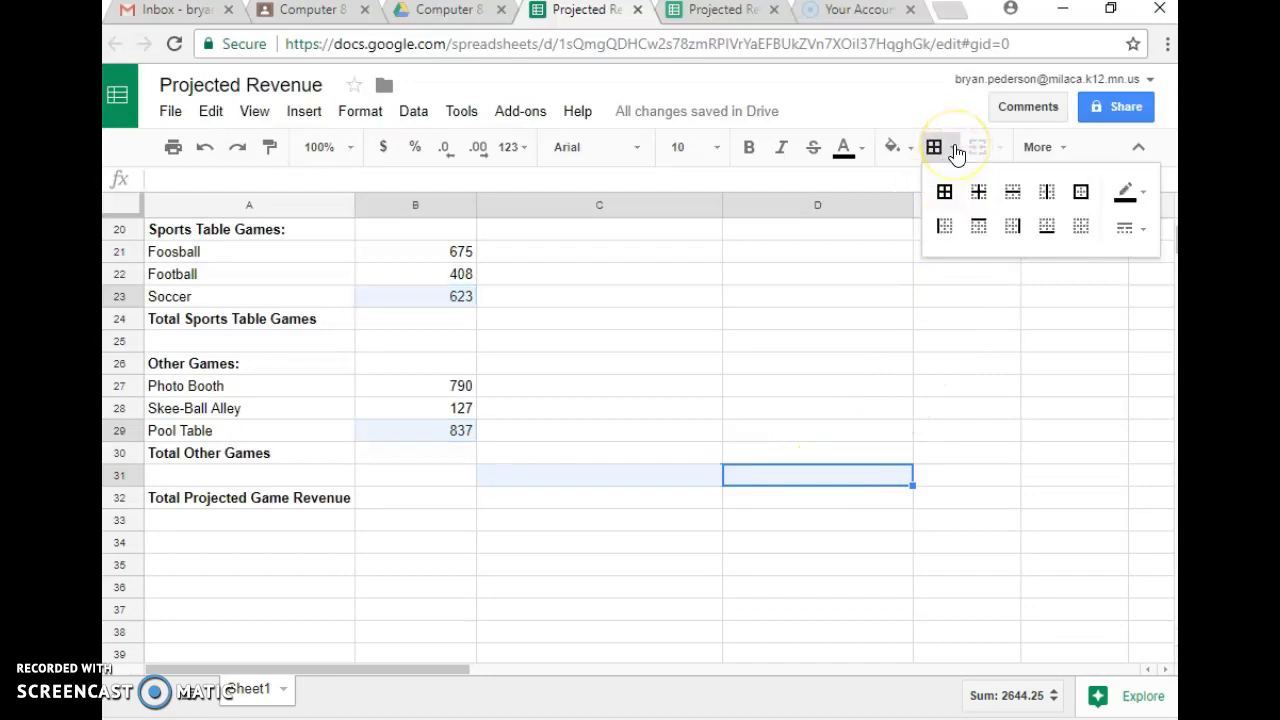
{"action": "left_click", "coordinate": [1048, 228]}
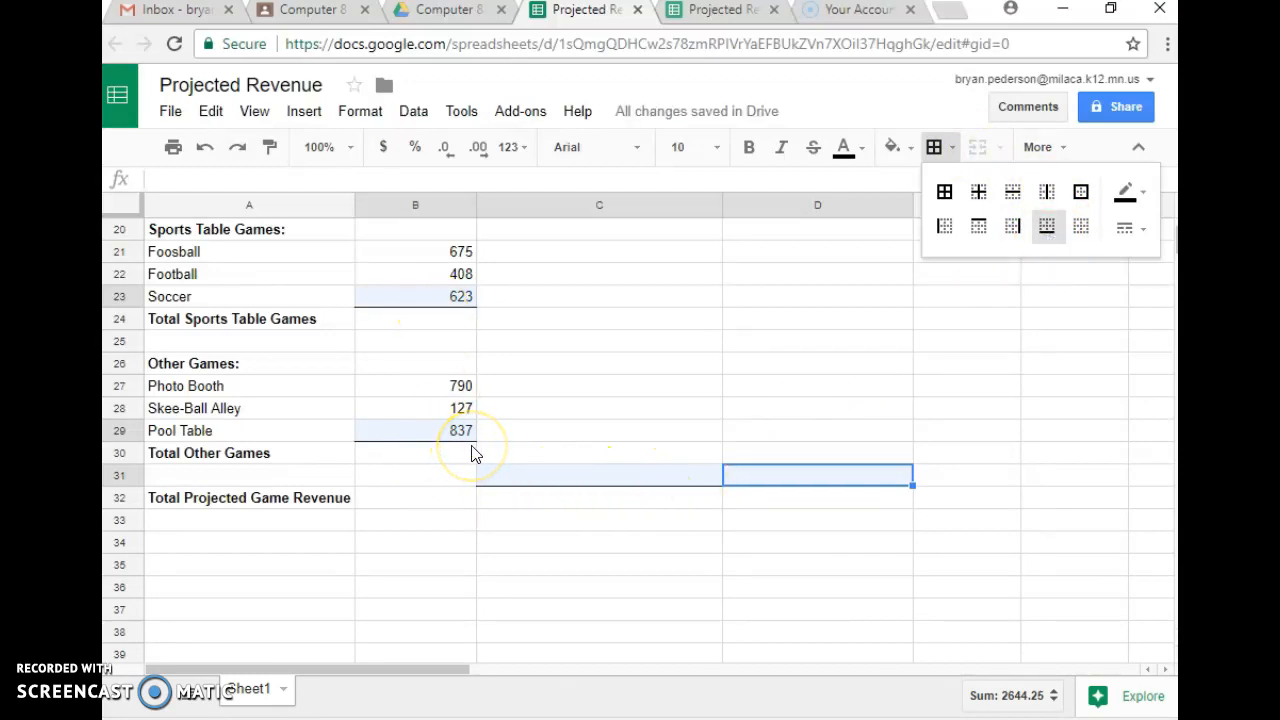
{"action": "left_click", "coordinate": [657, 447]}
Format cells B3 through C32 as currency and the whole of column D as a percentage
{"action": "scroll", "coordinate": [655, 446], "scroll_direction": "up", "scroll_amount": 7}
{"action": "left_click", "coordinate": [403, 279]}
{"action": "left_click_drag", "start_coordinate": [403, 279], "coordinate": [604, 503]}
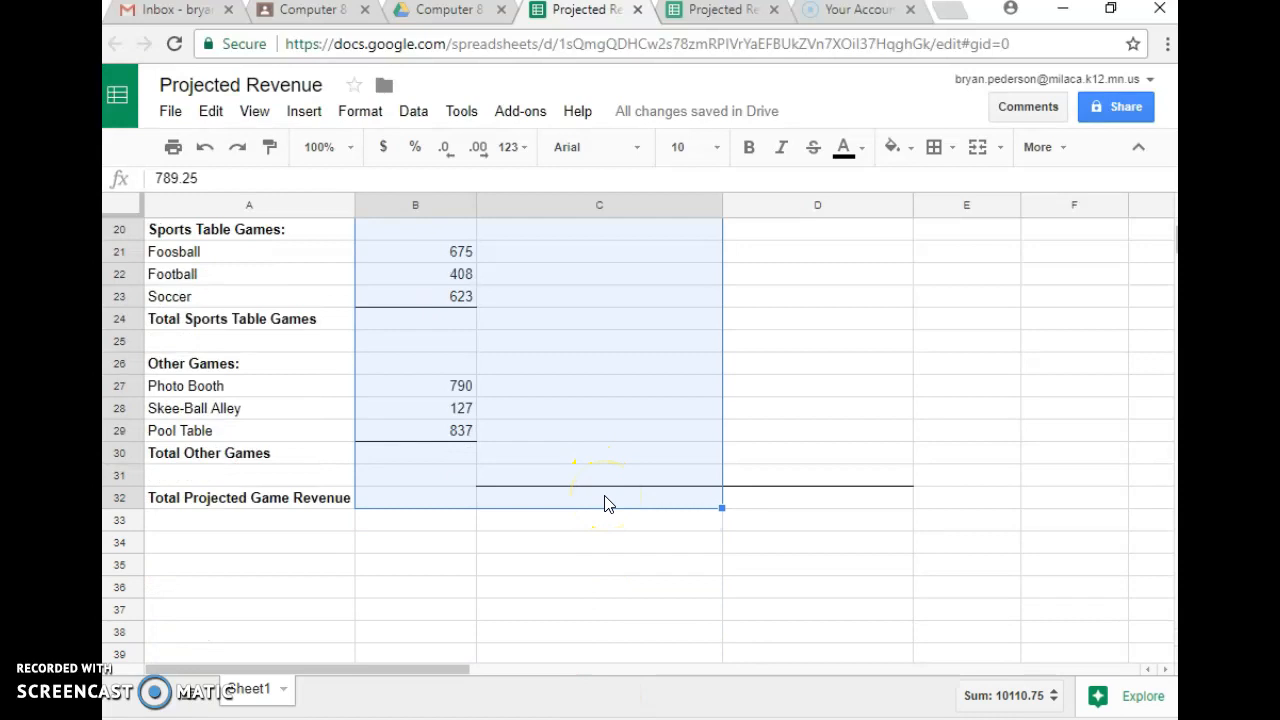
{"action": "left_click", "coordinate": [385, 150]}
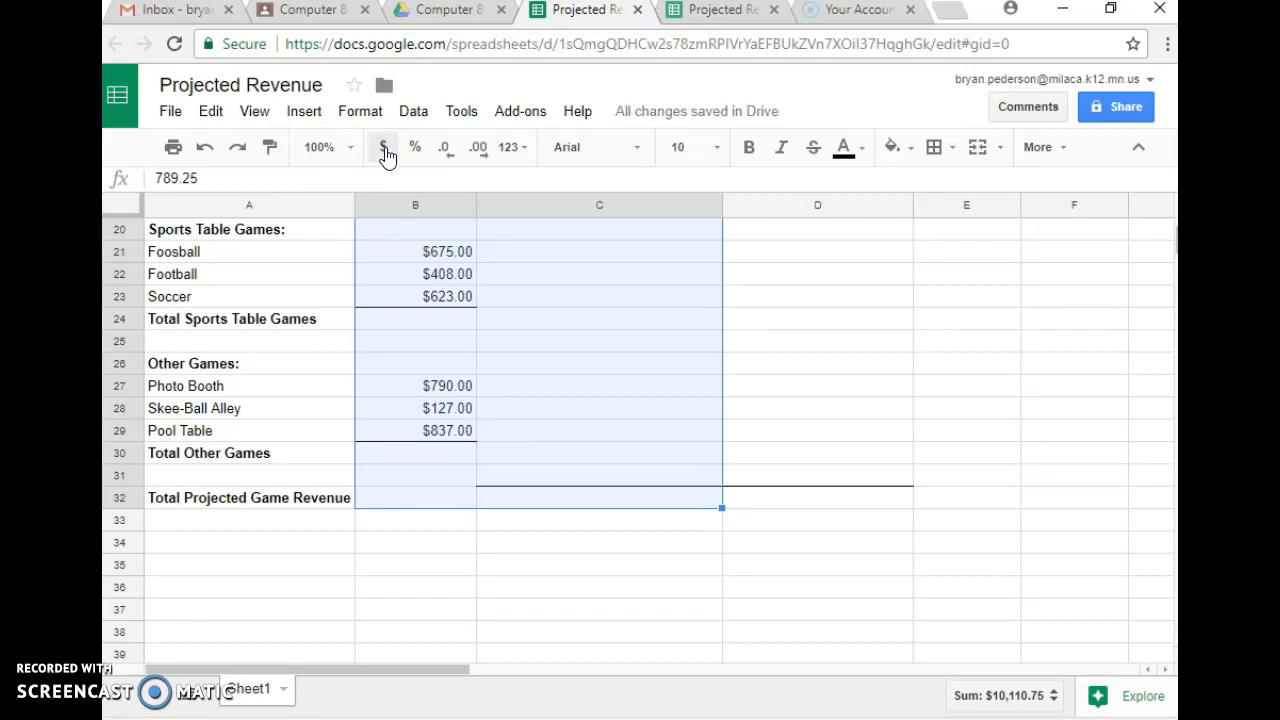
{"action": "left_click", "coordinate": [820, 205]}
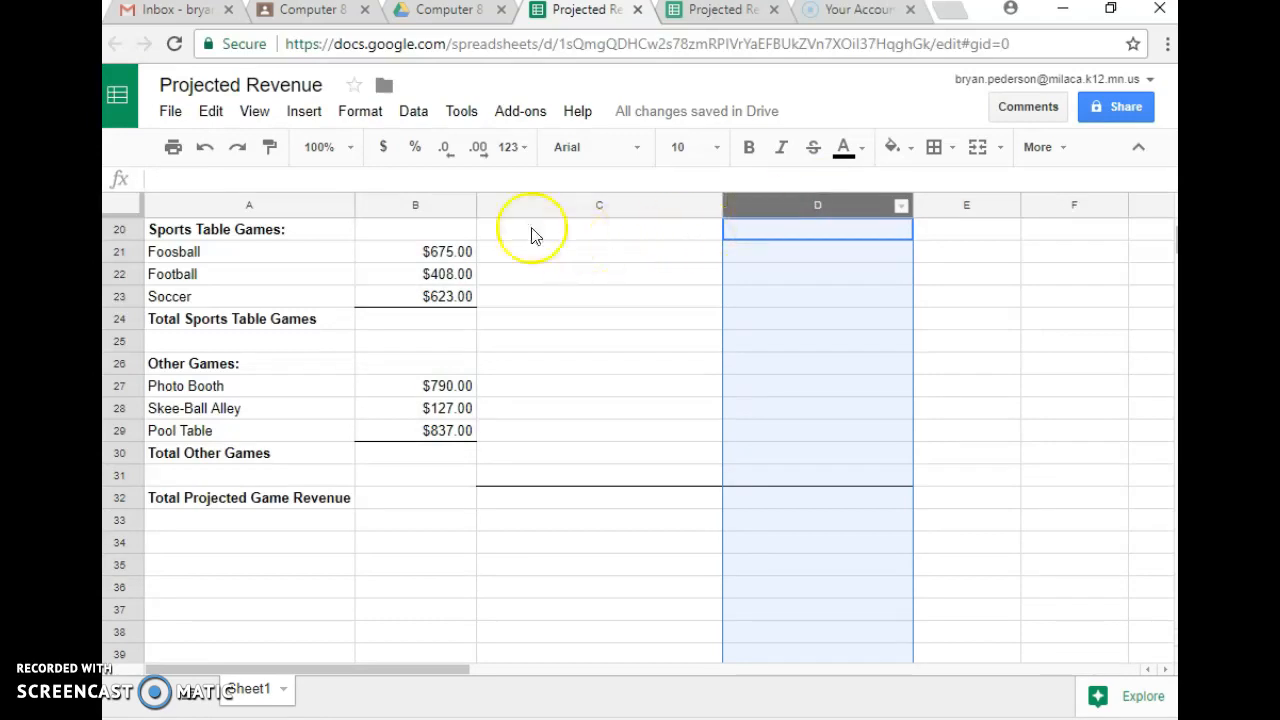
{"action": "left_click", "coordinate": [417, 155]}
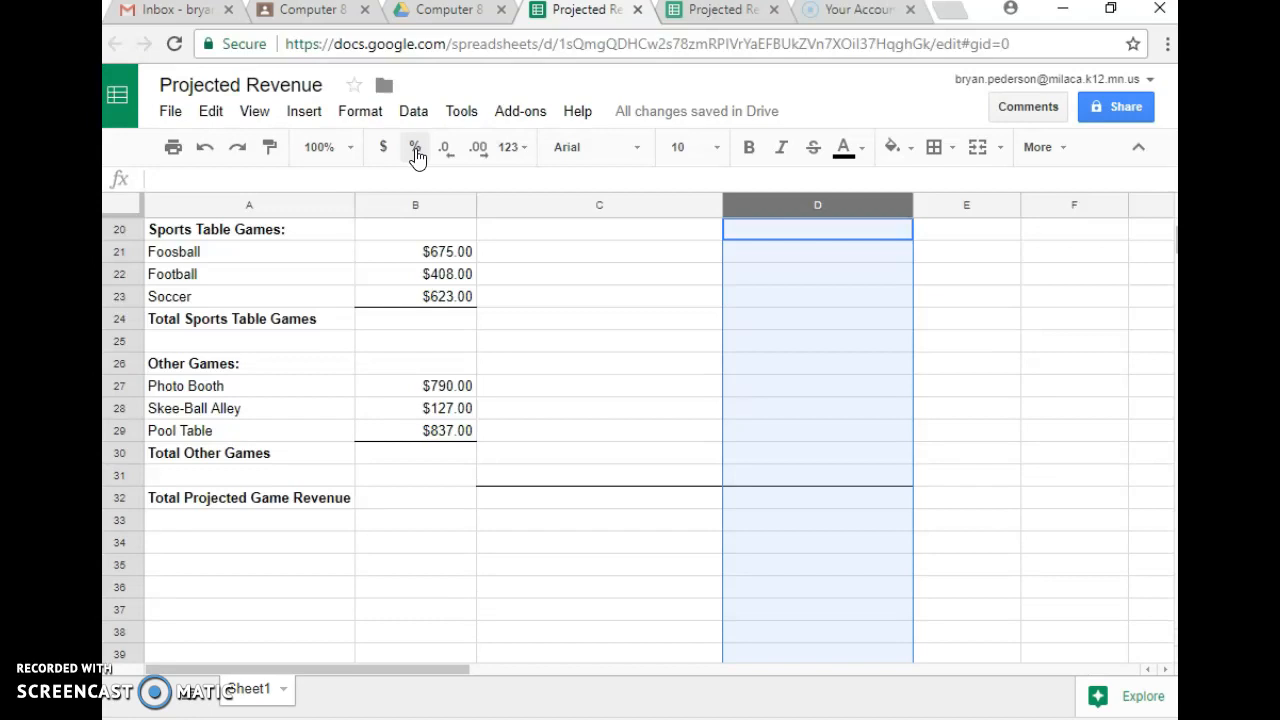
Total the pinball machine revenues in C9 with the formula =SUM(B3:B8)
{"action": "scroll", "coordinate": [563, 351], "scroll_direction": "up", "scroll_amount": 5}
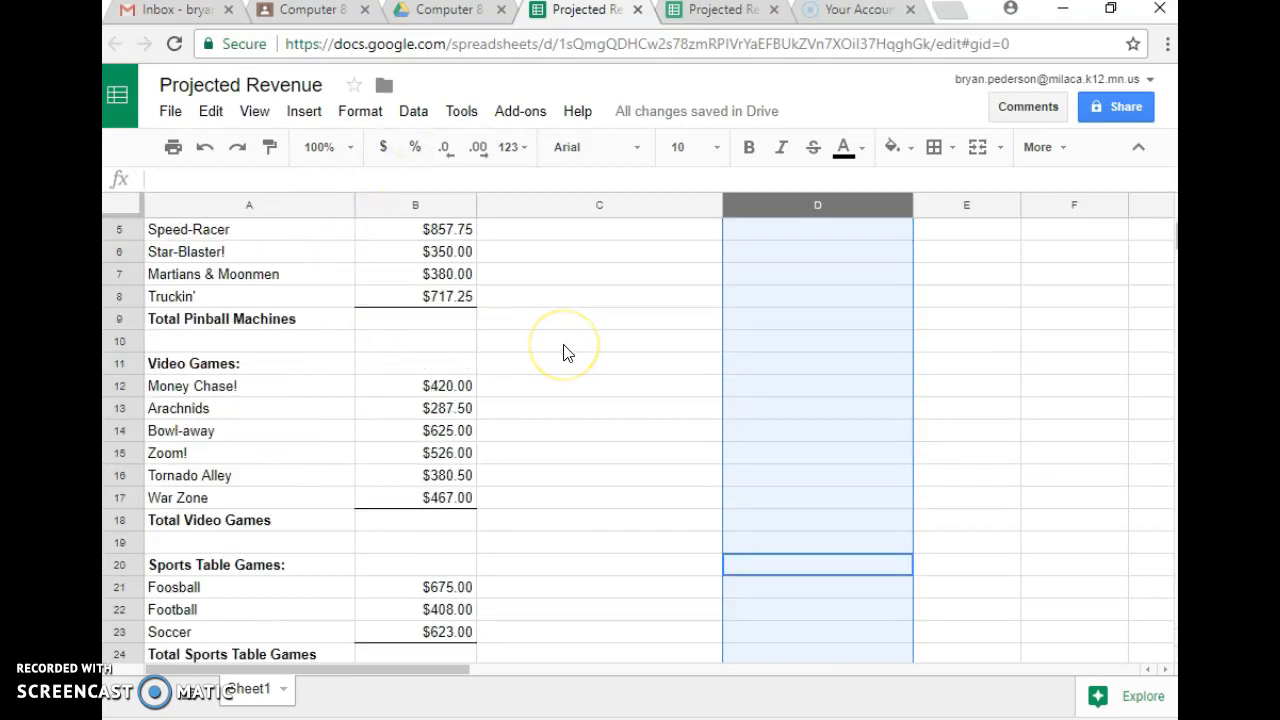
{"action": "scroll", "coordinate": [563, 351], "scroll_direction": "up", "scroll_amount": 2}
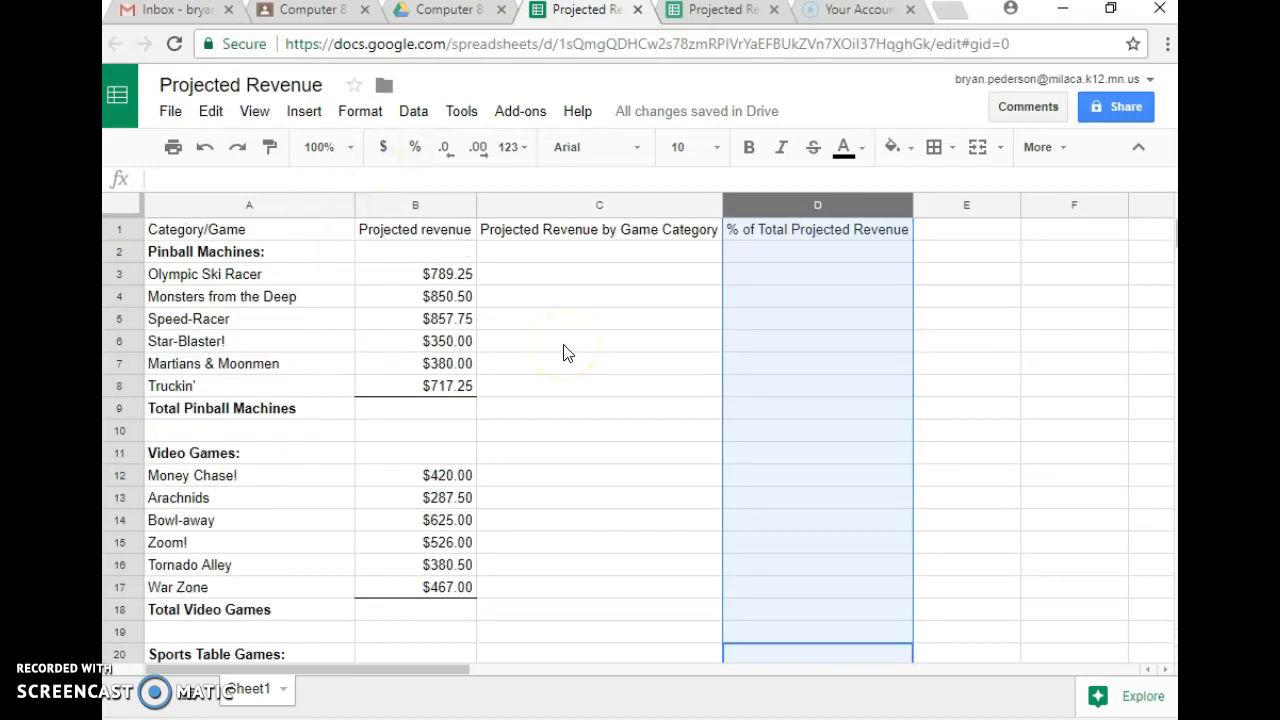
{"action": "left_click", "coordinate": [540, 414]}
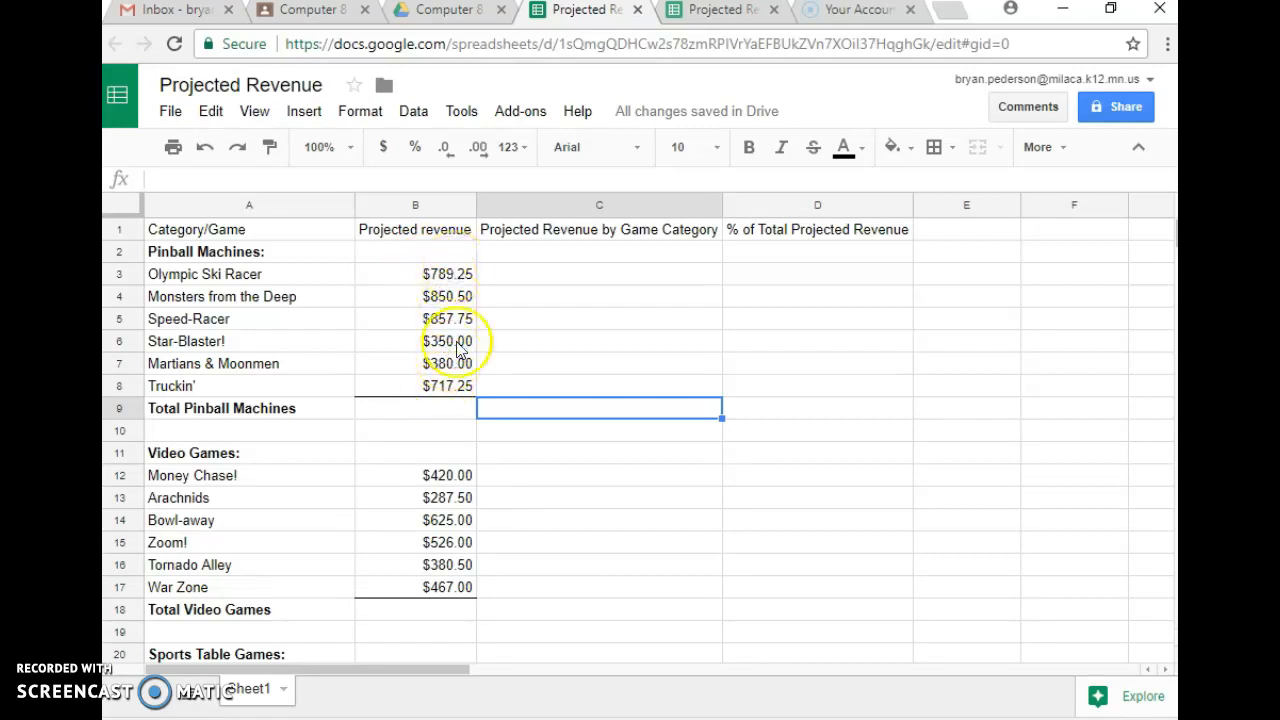
{"action": "left_click", "coordinate": [1051, 157]}
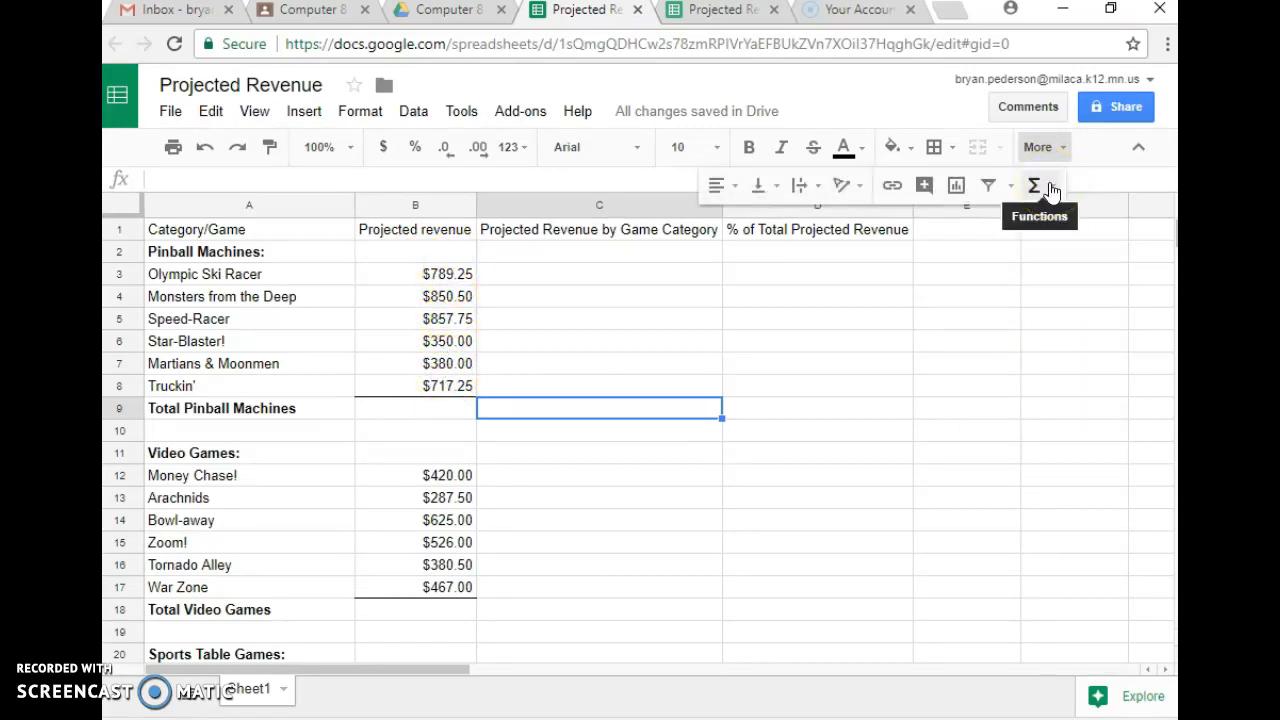
{"action": "left_click", "coordinate": [1051, 190]}
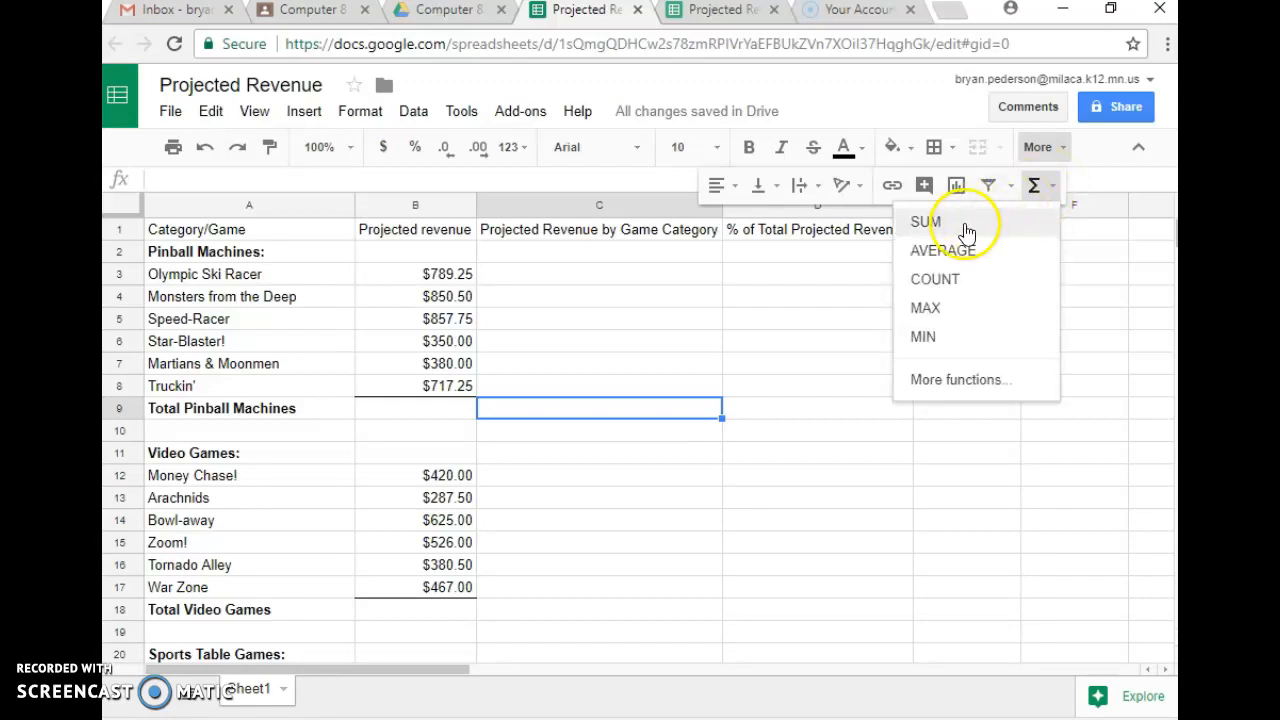
{"action": "left_click", "coordinate": [926, 222]}
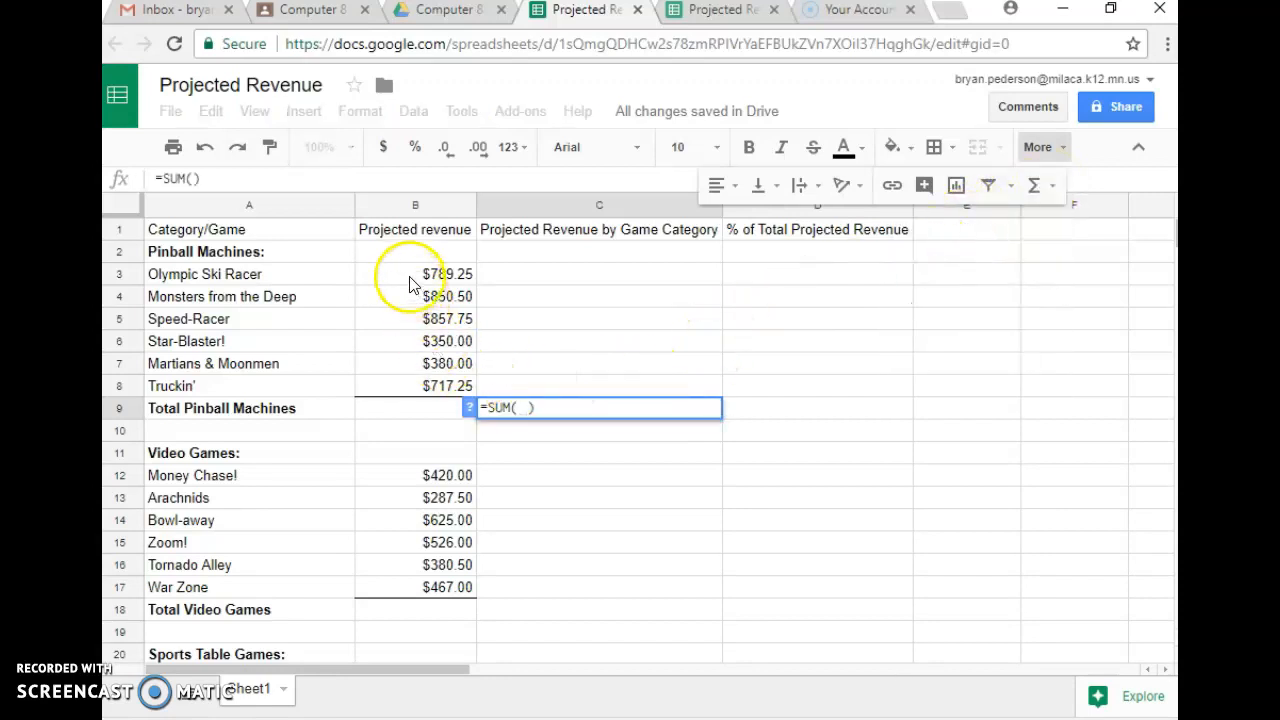
{"action": "left_click_drag", "start_coordinate": [409, 285], "coordinate": [410, 310]}
{"action": "left_click_drag", "start_coordinate": [415, 363], "coordinate": [415, 386]}
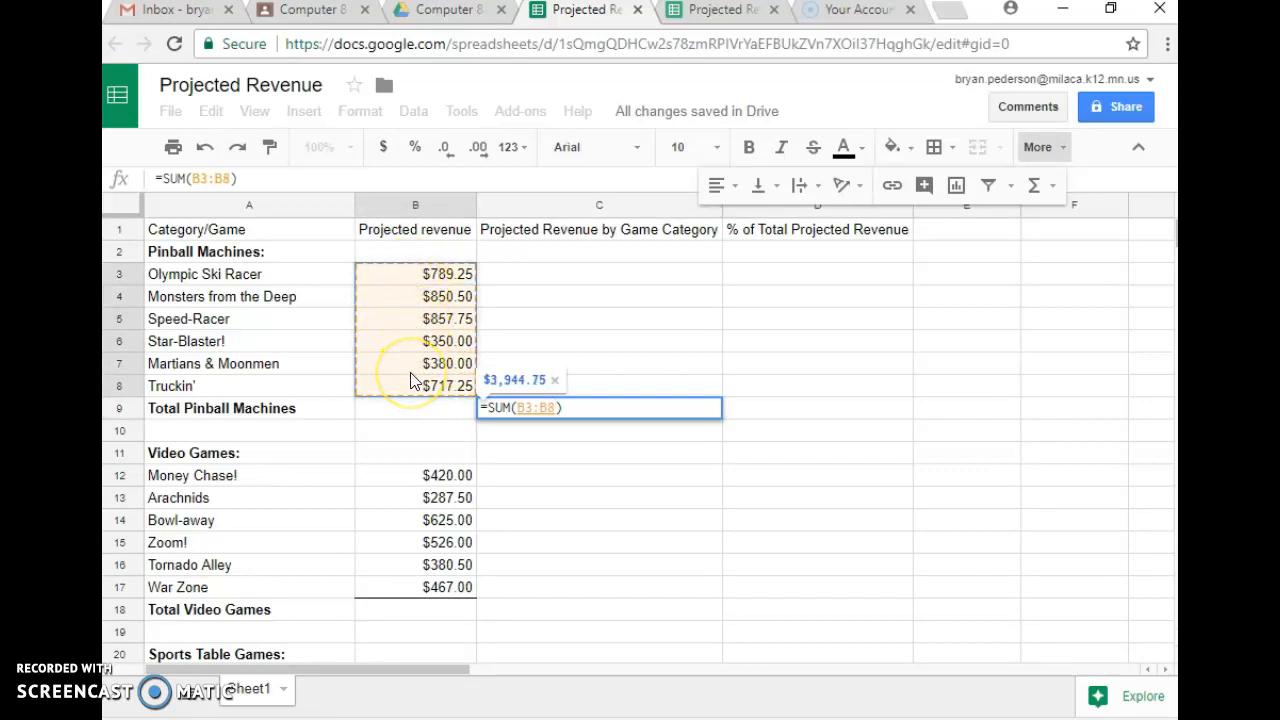
{"action": "key", "text": "Return"}
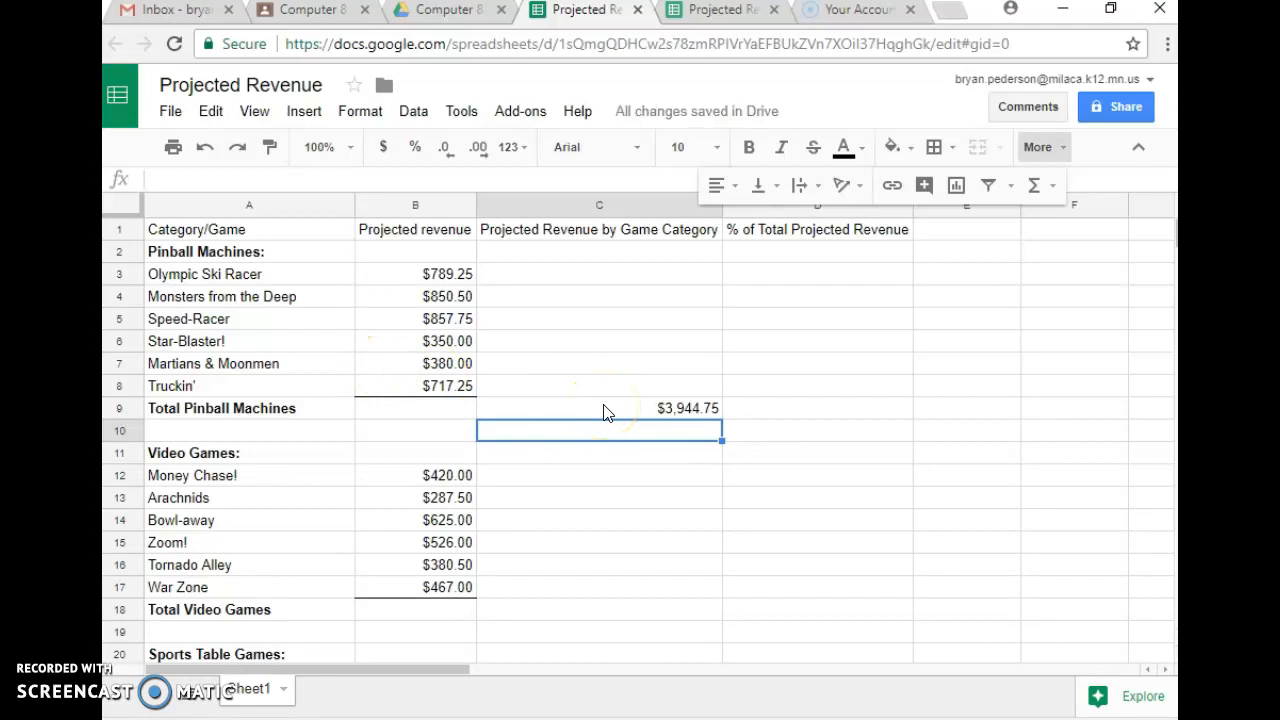
Total the video game revenues from B12 through B17 in cell C18 with the SUM function
{"action": "left_click", "coordinate": [628, 432]}
{"action": "scroll", "coordinate": [628, 432], "scroll_direction": "down", "scroll_amount": 1}
{"action": "left_click", "coordinate": [578, 566]}
{"action": "left_click", "coordinate": [1034, 184]}
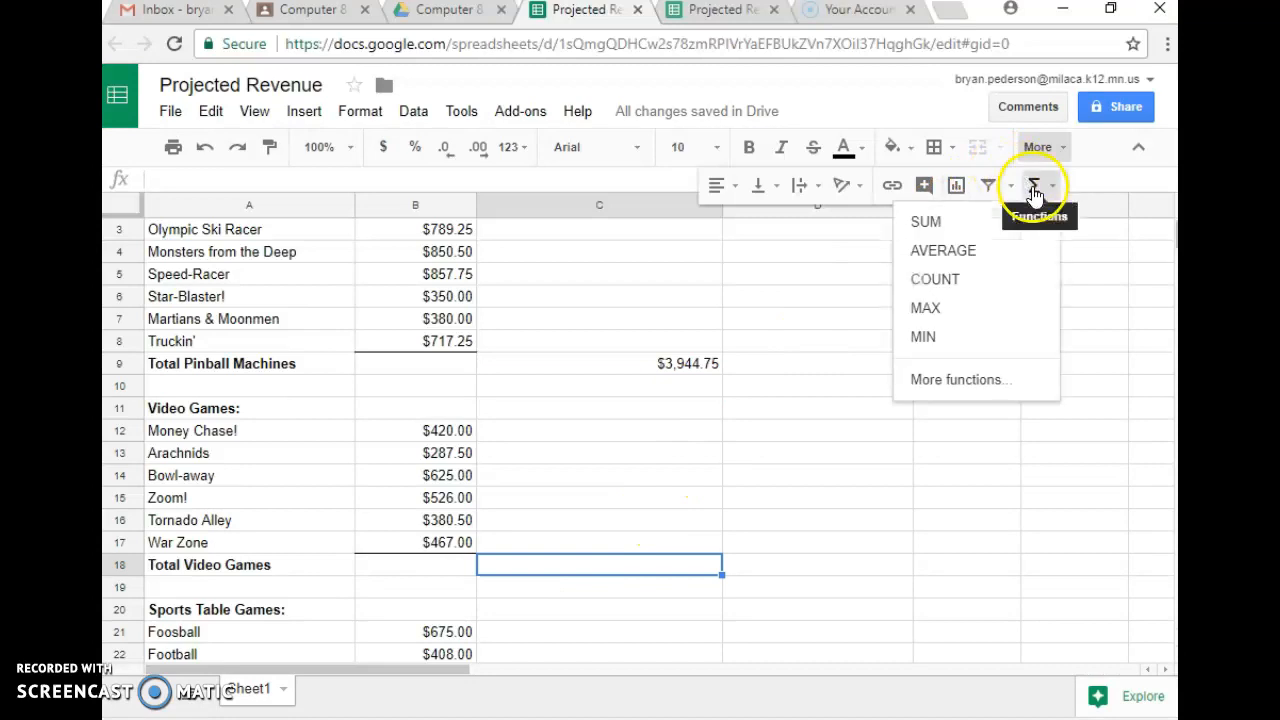
{"action": "left_click", "coordinate": [985, 230]}
{"action": "left_click_drag", "start_coordinate": [423, 430], "coordinate": [423, 557]}
{"action": "key", "text": "Return"}
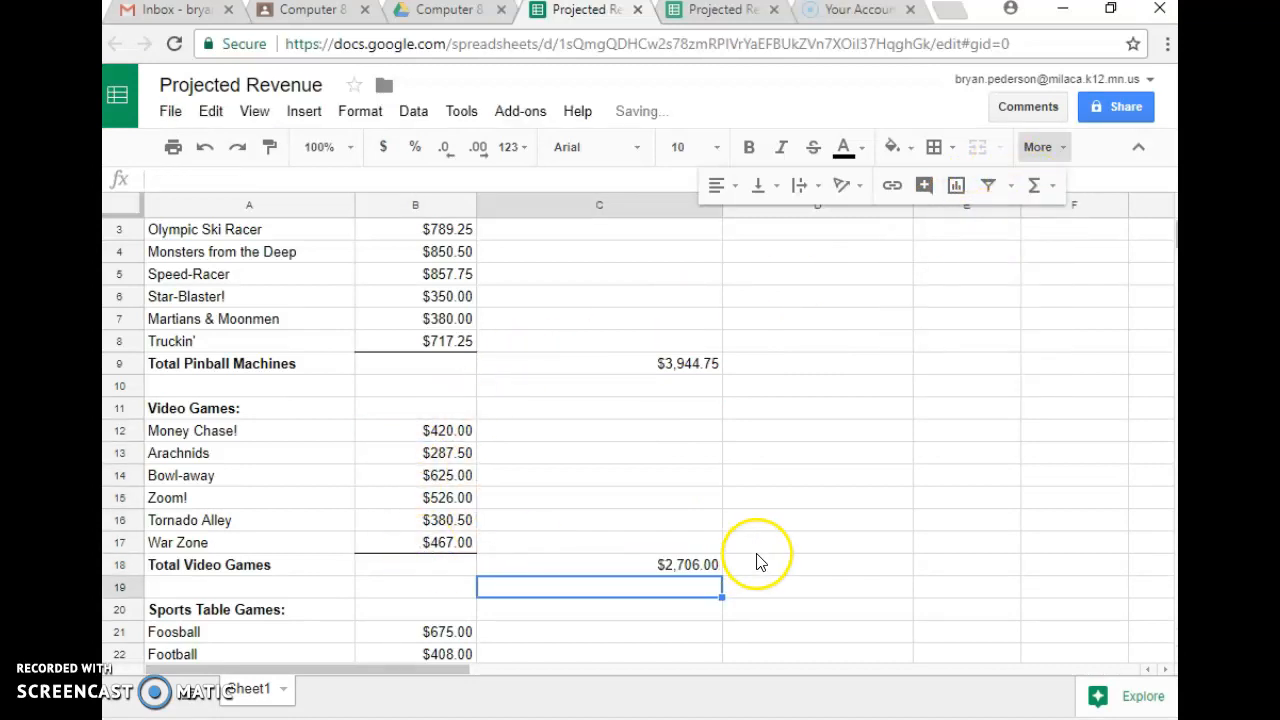
Total the sports table game revenues from B21 through B23 in cell C24 with the SUM function
{"action": "scroll", "coordinate": [757, 562], "scroll_direction": "down", "scroll_amount": 3}
{"action": "scroll", "coordinate": [757, 562], "scroll_direction": "down", "scroll_amount": 1}
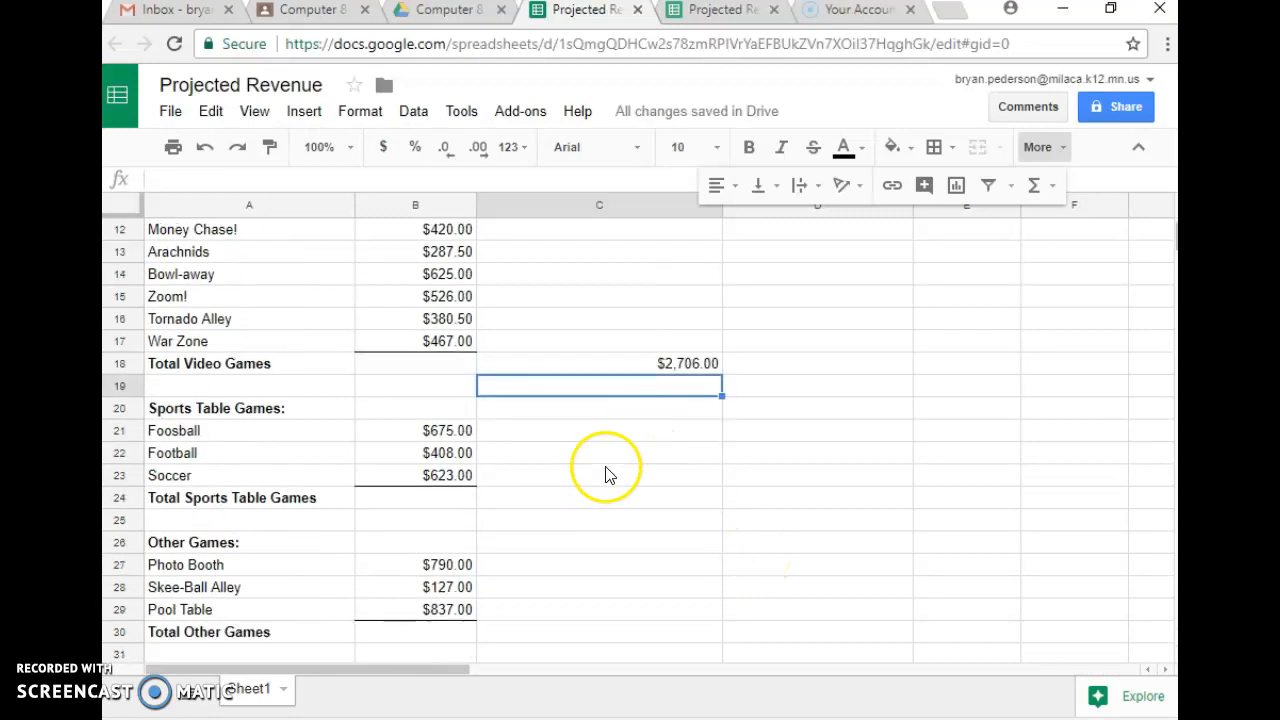
{"action": "left_click", "coordinate": [520, 505]}
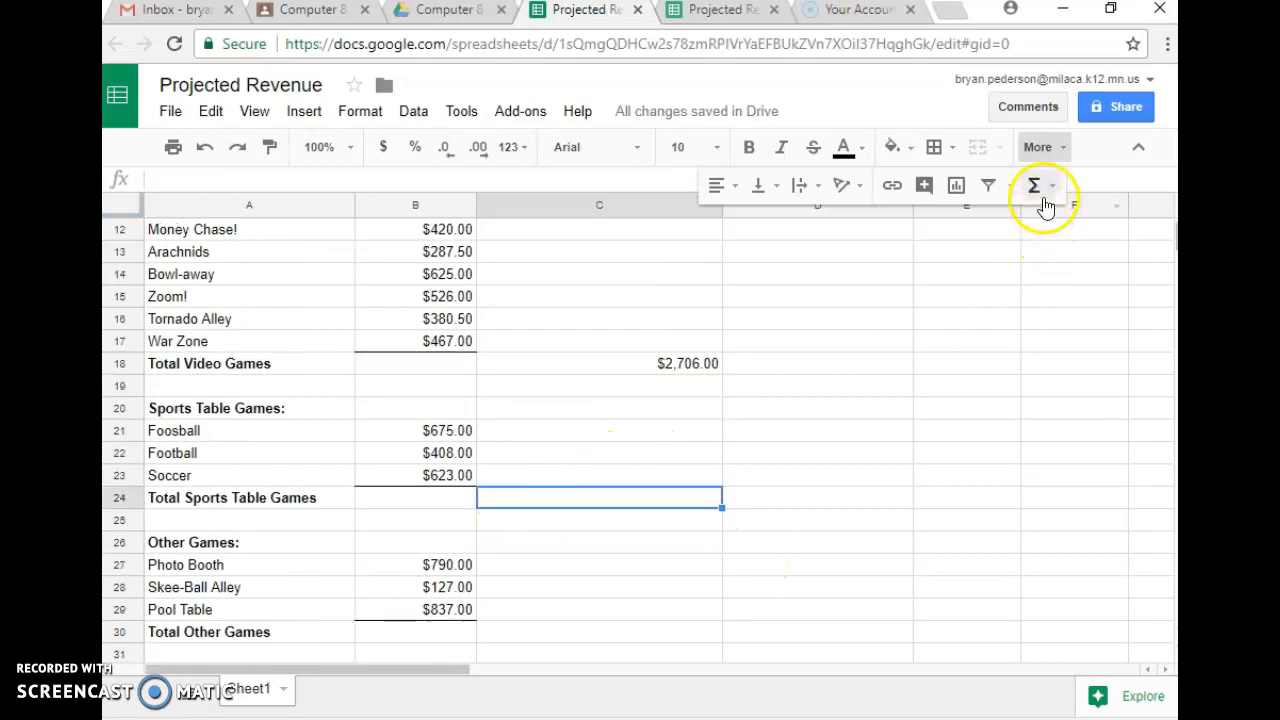
{"action": "left_click", "coordinate": [1044, 188]}
{"action": "left_click", "coordinate": [969, 229]}
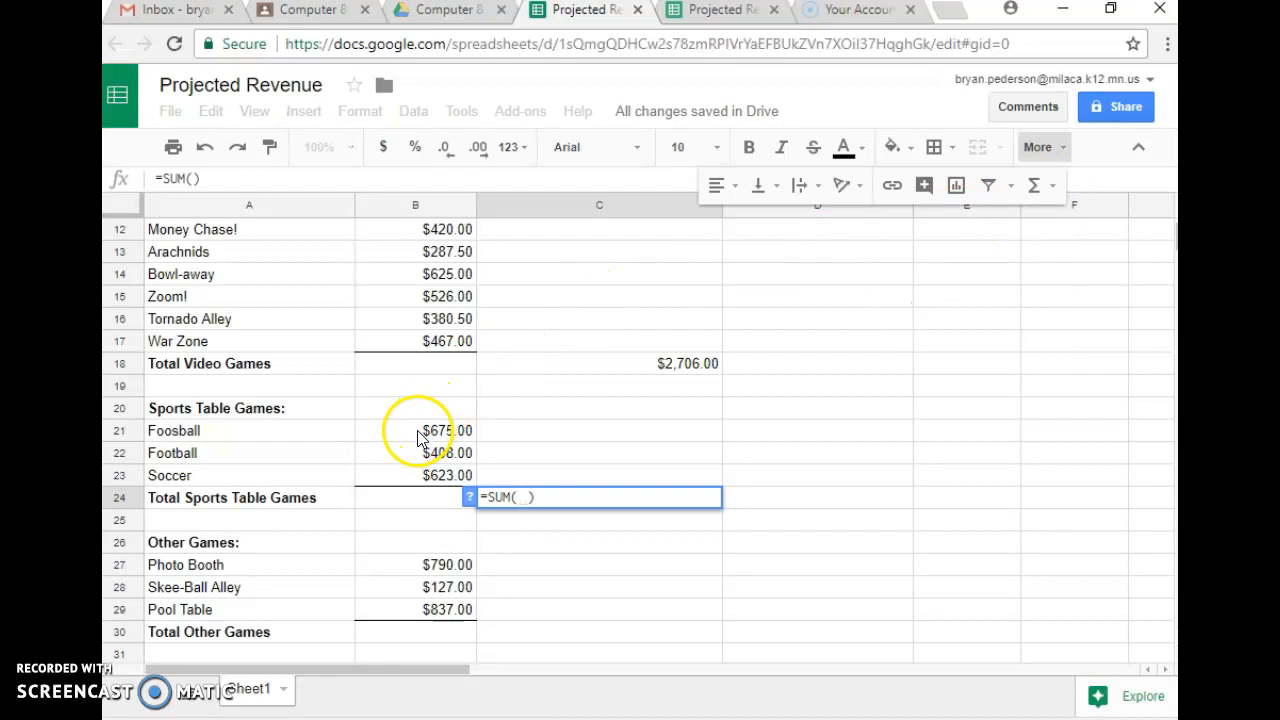
{"action": "left_click_drag", "start_coordinate": [425, 432], "coordinate": [420, 476]}
{"action": "key", "text": "Return"}
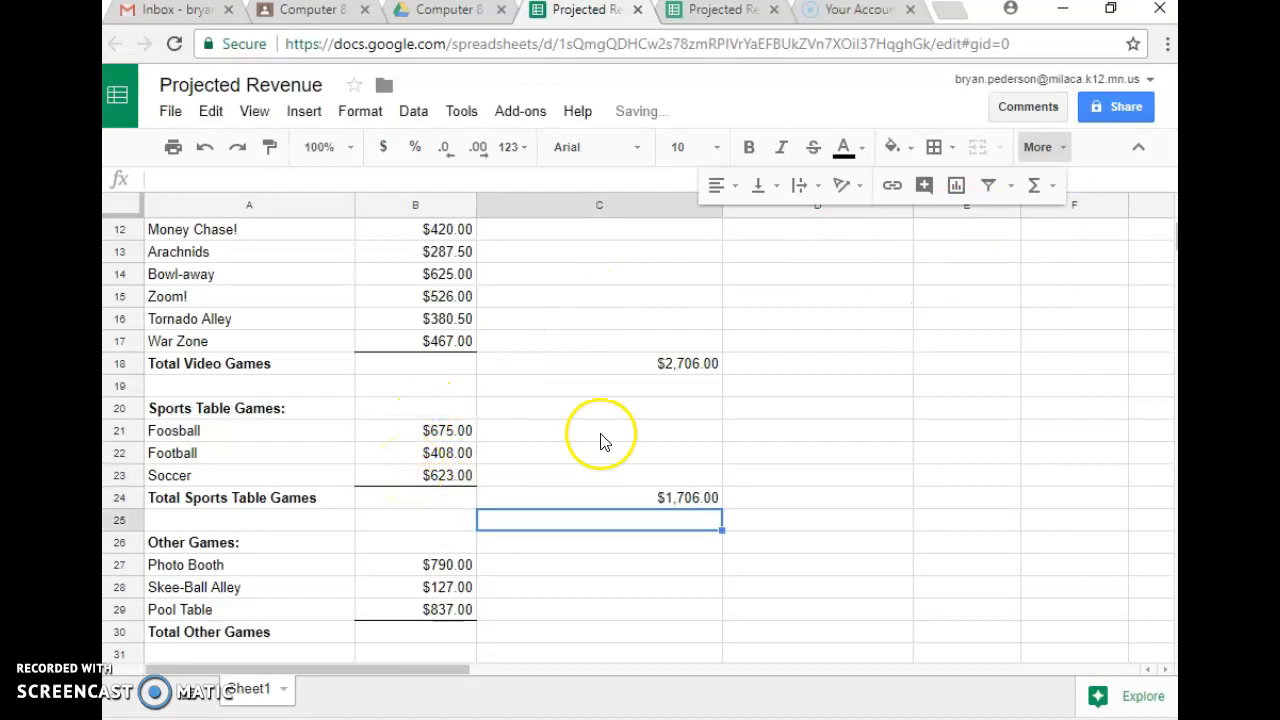
Total the Other Games revenues in C30 with the formula =SUM(B27:B29)
{"action": "scroll", "coordinate": [600, 437], "scroll_direction": "down", "scroll_amount": 2}
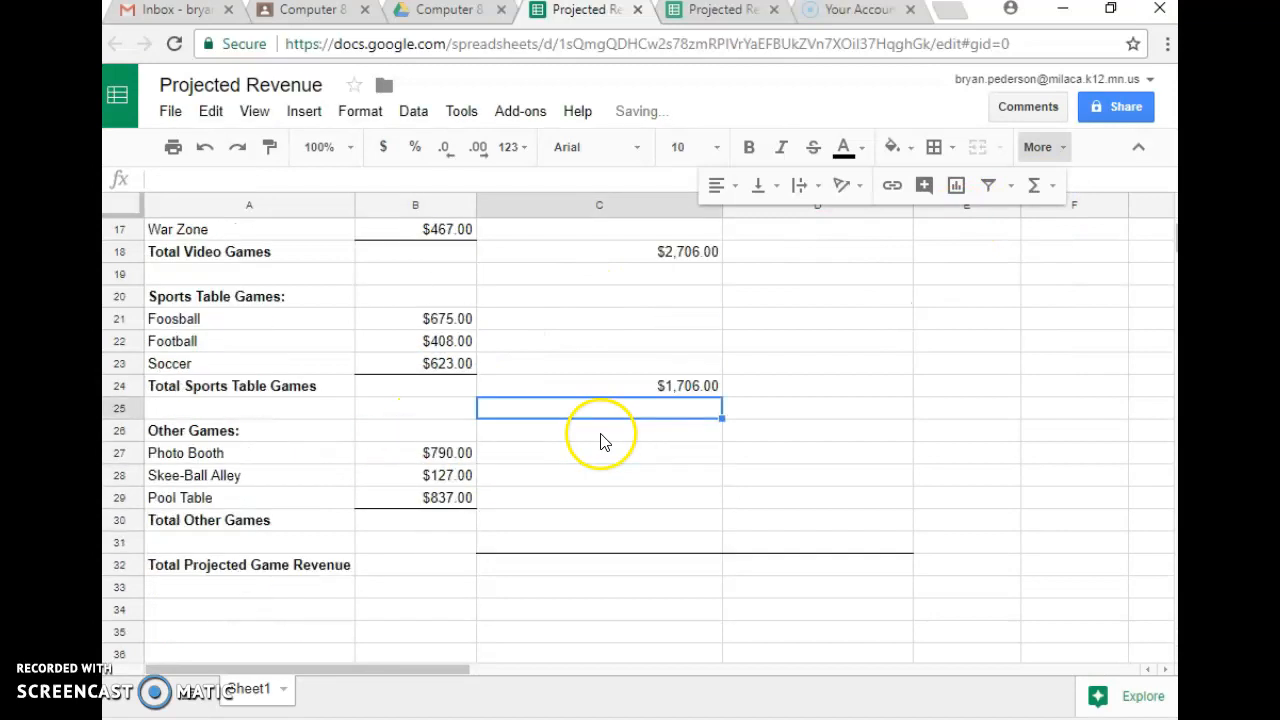
{"action": "left_click", "coordinate": [577, 521]}
{"action": "left_click", "coordinate": [1040, 186]}
{"action": "left_click", "coordinate": [952, 230]}
{"action": "left_click_drag", "start_coordinate": [447, 460], "coordinate": [423, 498]}
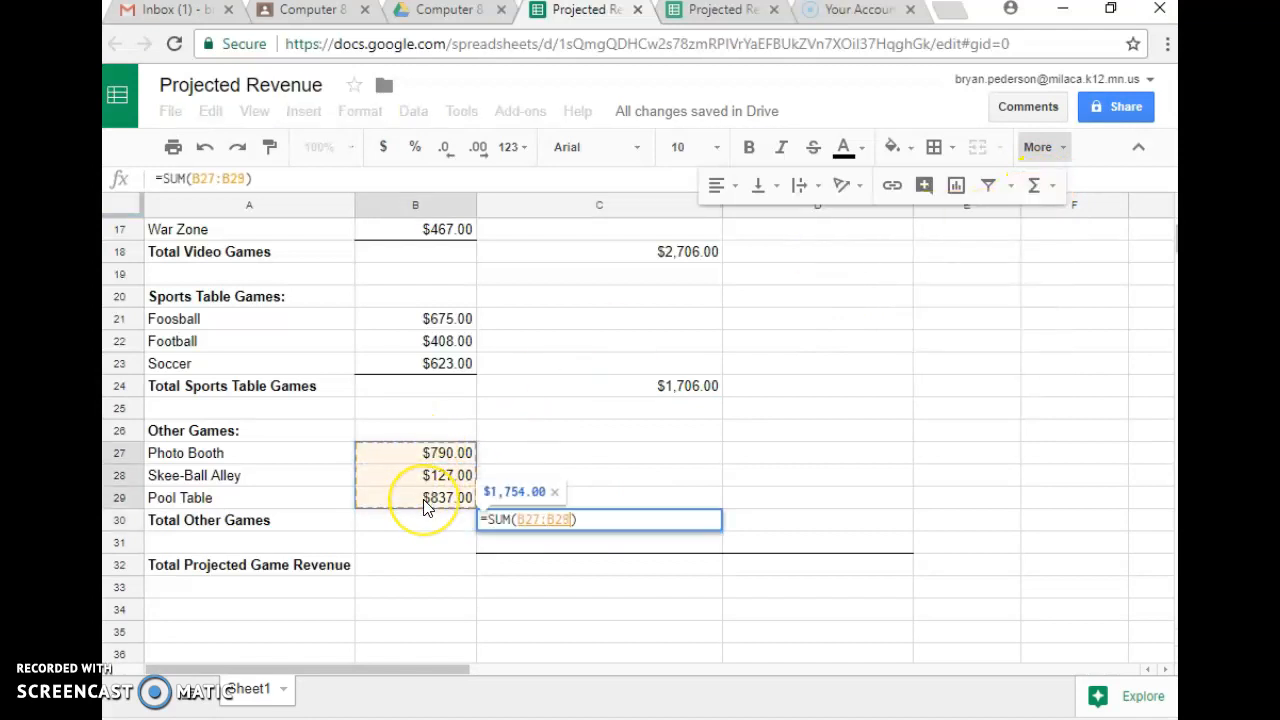
{"action": "key", "text": "Return"}
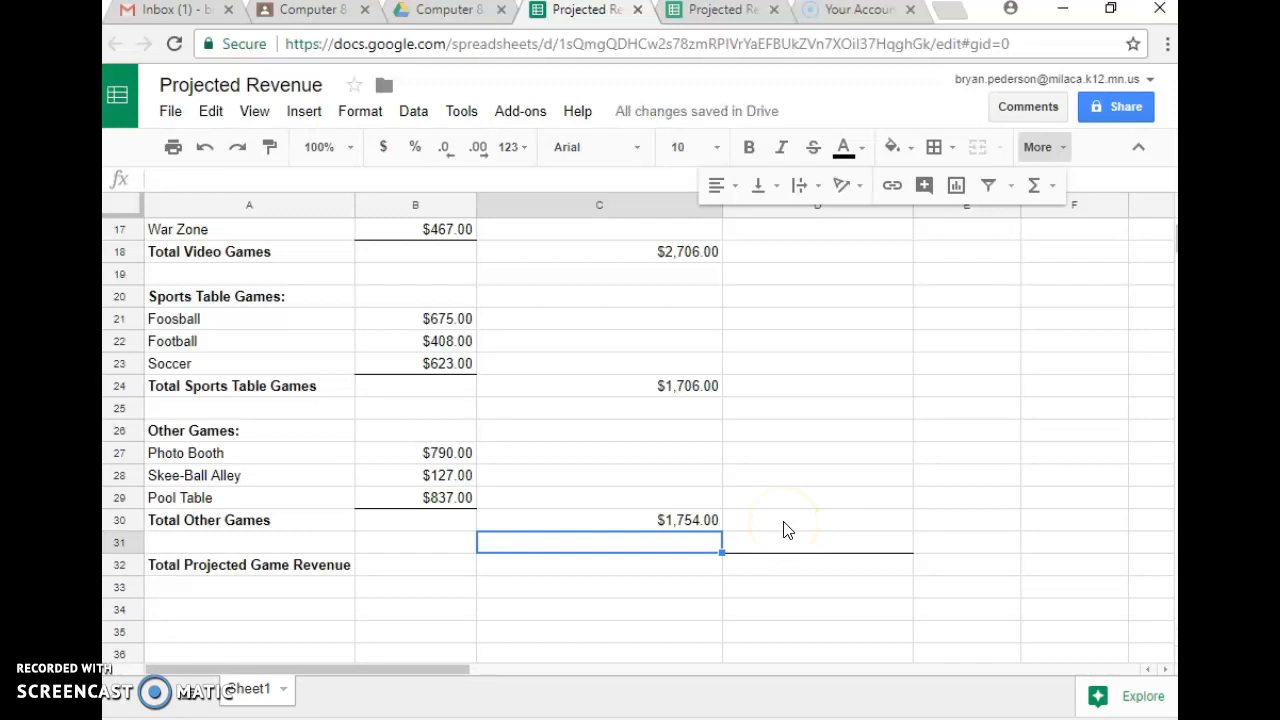
Calculate the Total Projected Game Revenue in C32 with =SUM(C9:C30) and check the formulas in C30 and C32
{"action": "left_click", "coordinate": [610, 570]}
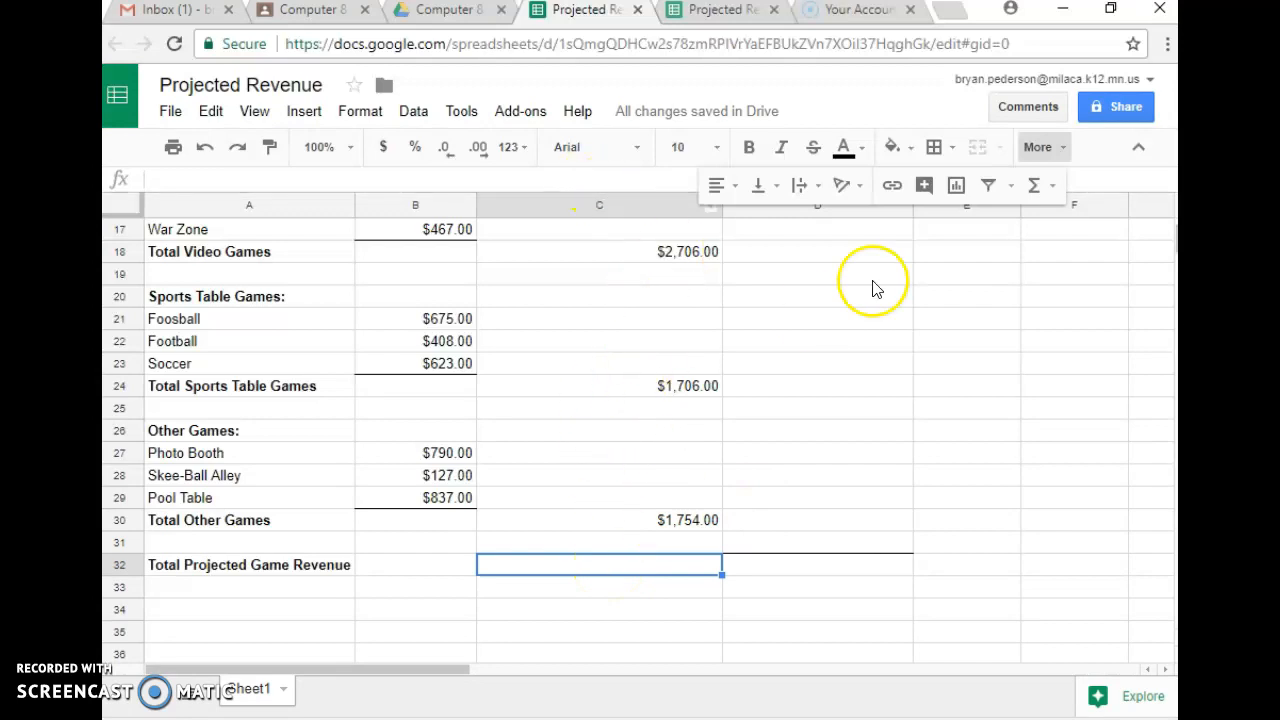
{"action": "left_click", "coordinate": [1038, 190]}
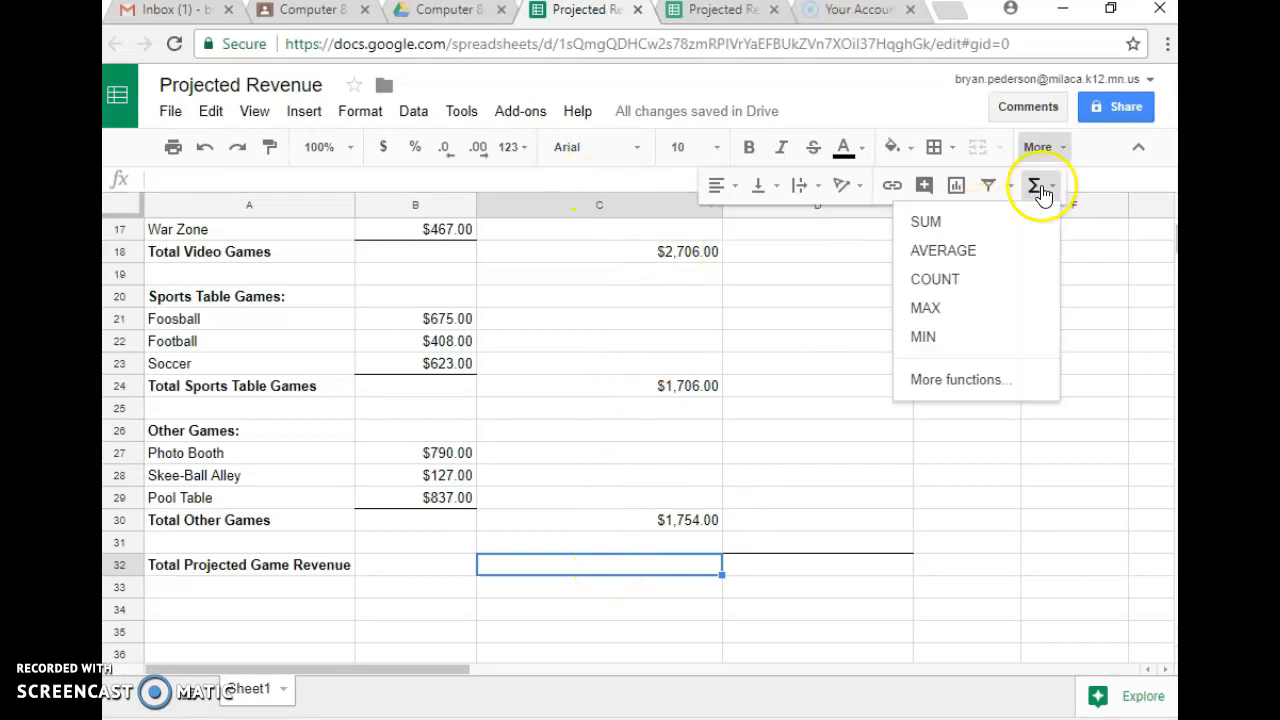
{"action": "left_click", "coordinate": [958, 224]}
{"action": "scroll", "coordinate": [694, 486], "scroll_direction": "up", "scroll_amount": 5}
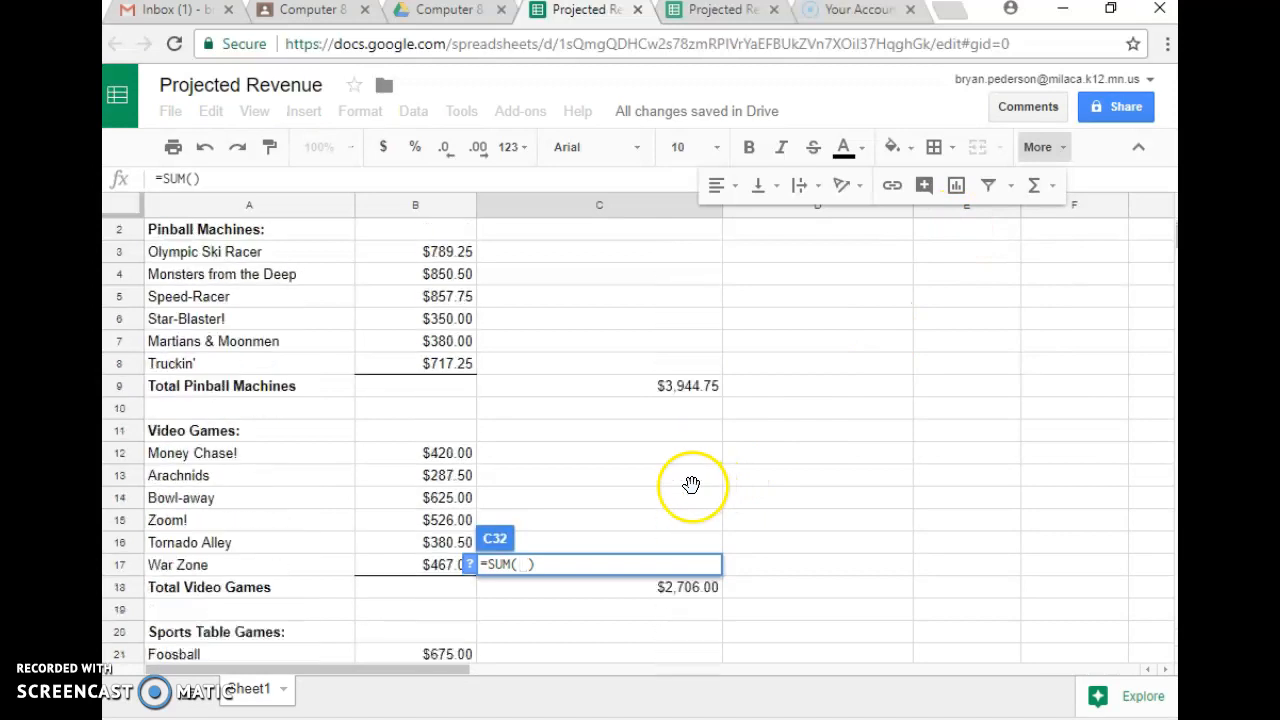
{"action": "left_click_drag", "start_coordinate": [615, 412], "coordinate": [630, 288]}
{"action": "key", "text": "Return"}
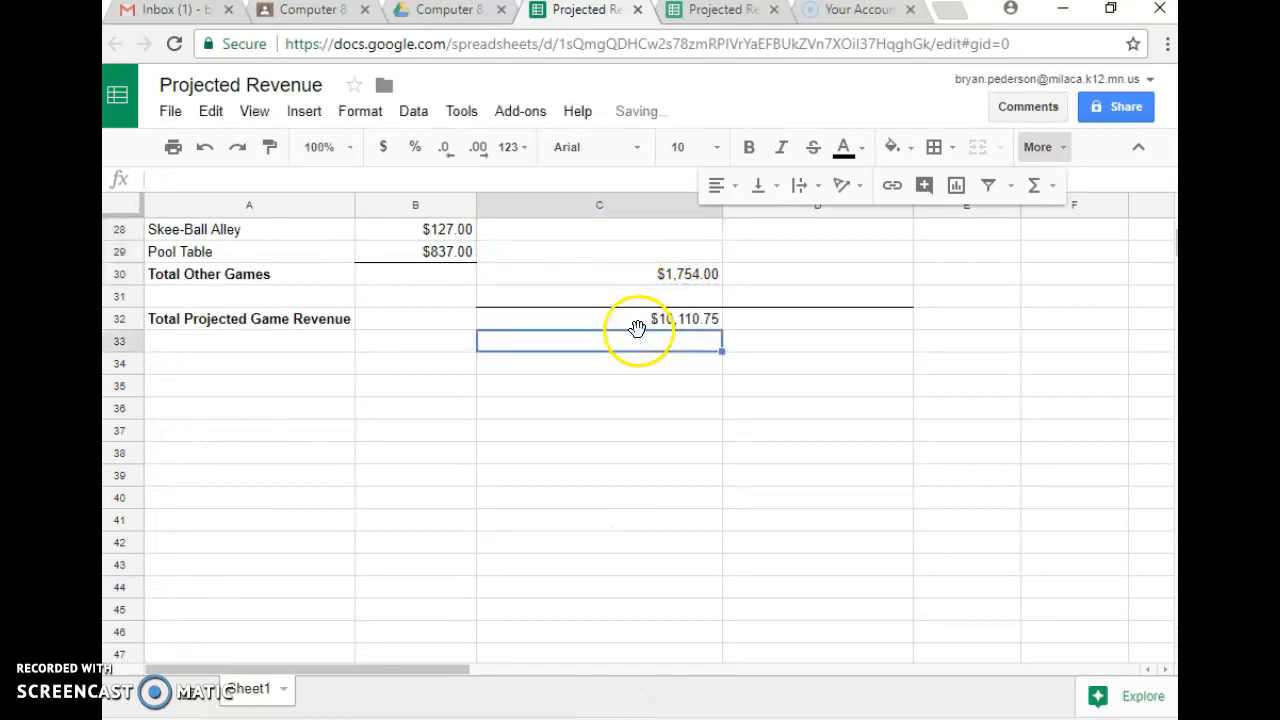
{"action": "left_click", "coordinate": [607, 277]}
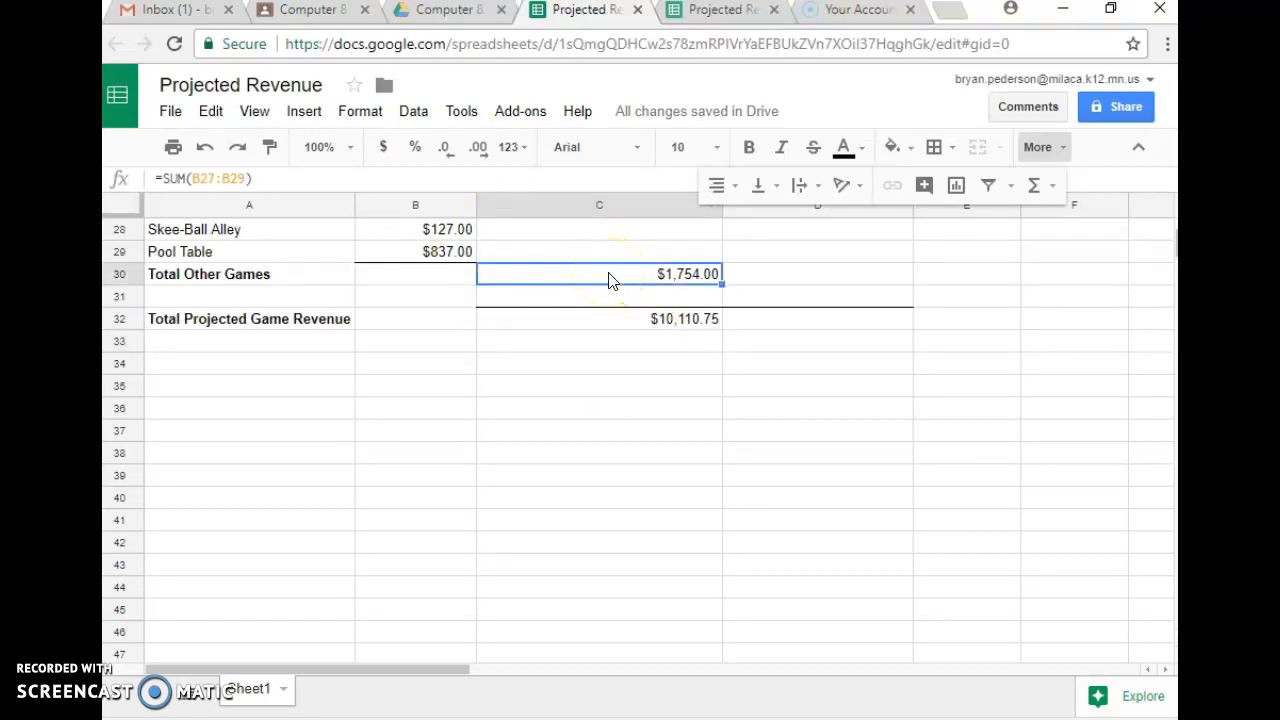
{"action": "left_click", "coordinate": [592, 322]}
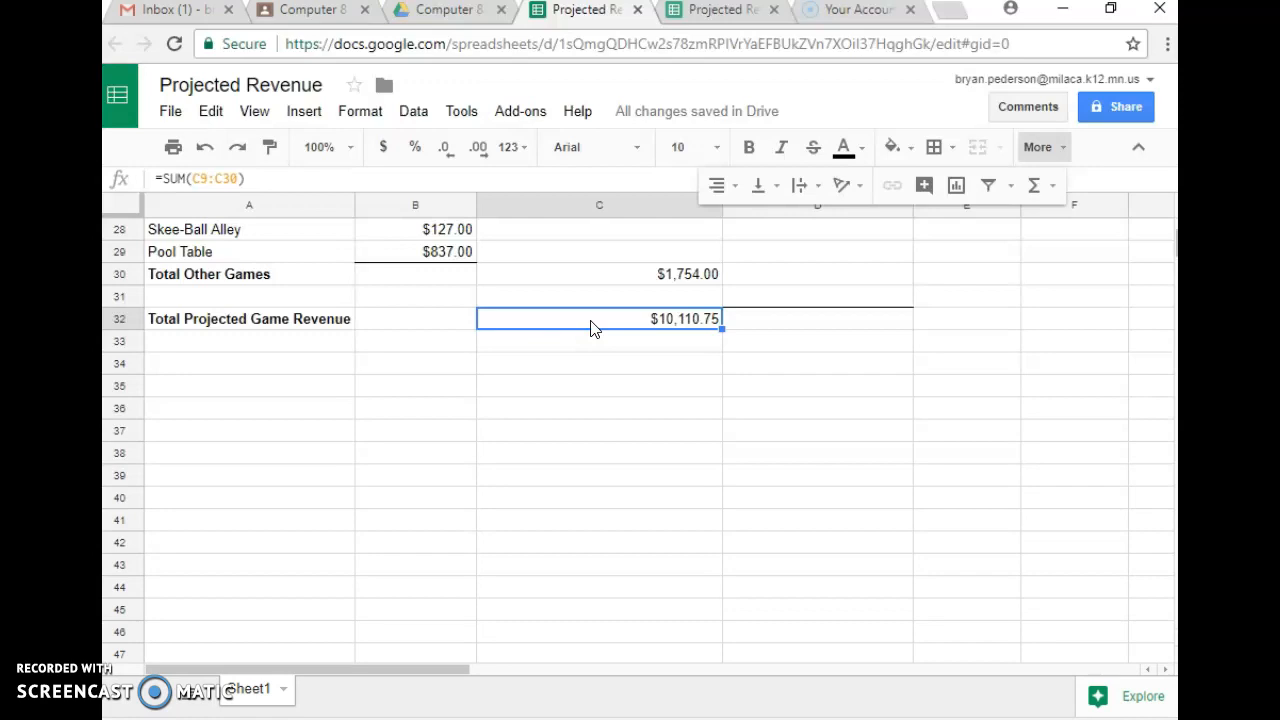
Calculate the pinball machines' share of total projected revenue in D9 with the formula =C9/C32
{"action": "scroll", "coordinate": [803, 334], "scroll_direction": "up", "scroll_amount": 7}
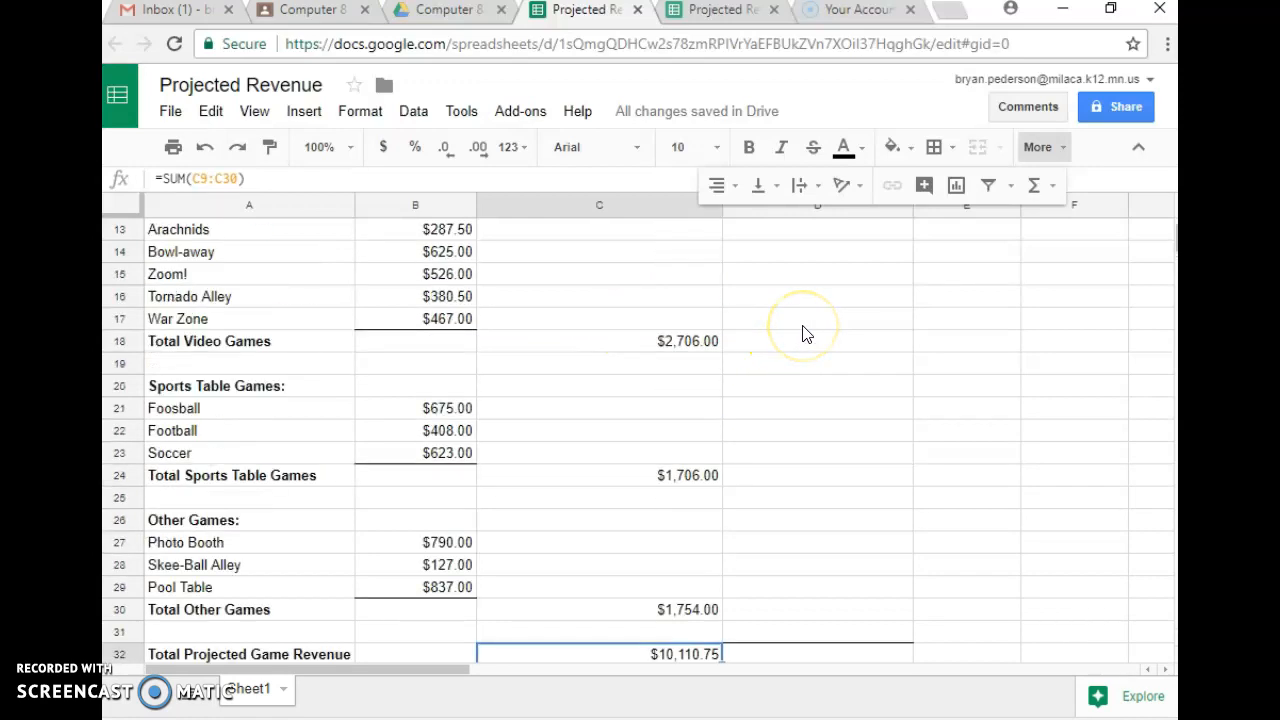
{"action": "scroll", "coordinate": [803, 334], "scroll_direction": "up", "scroll_amount": 3}
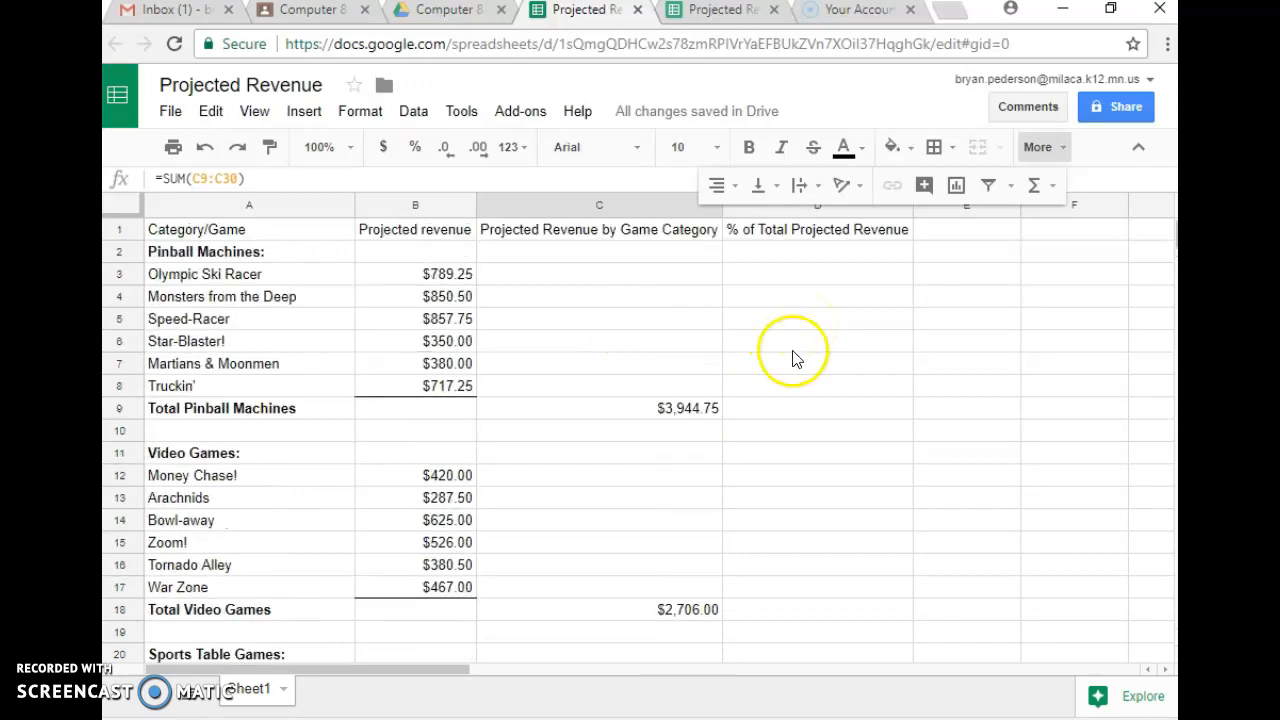
{"action": "left_click", "coordinate": [805, 409]}
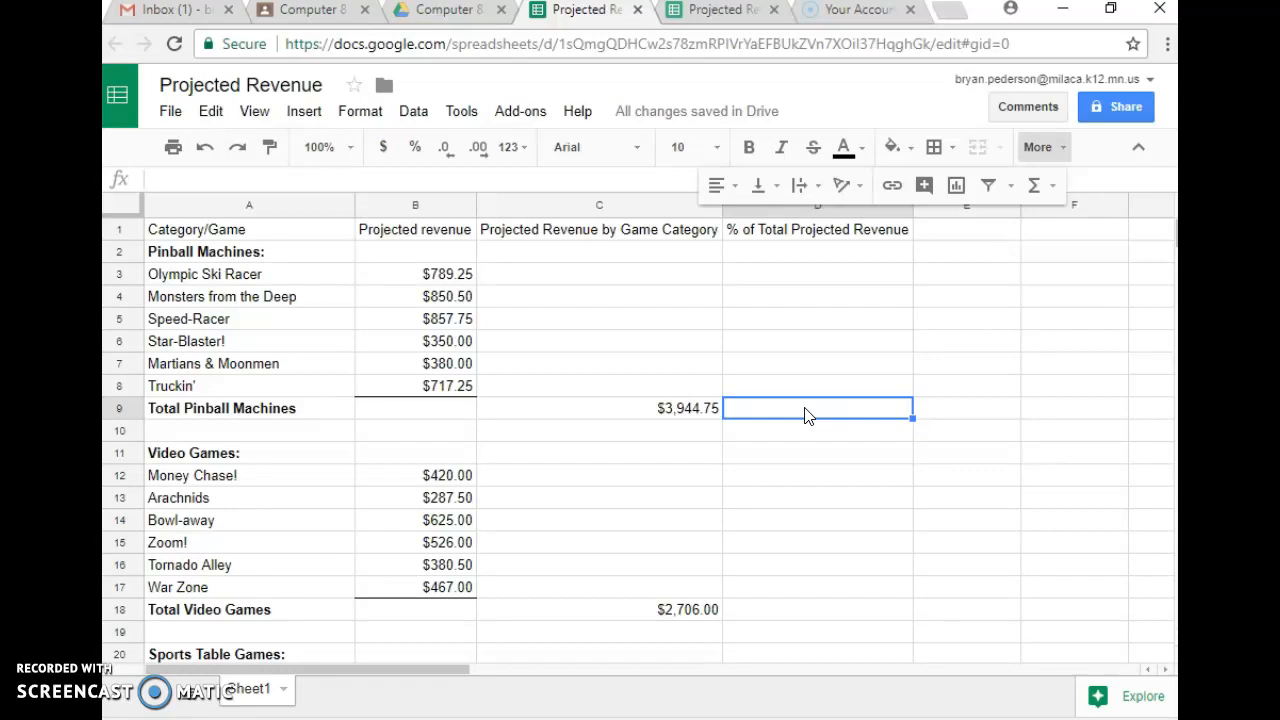
{"action": "type", "text": "="}
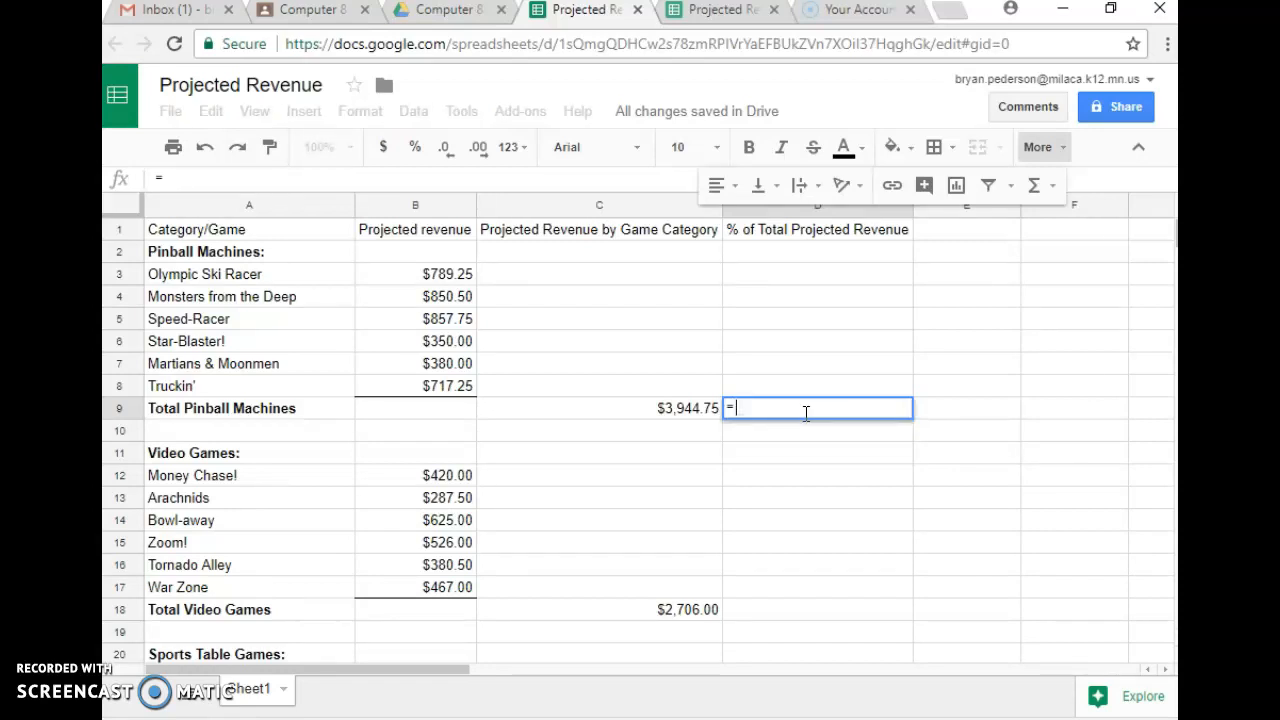
{"action": "type", "text": "c9/c32"}
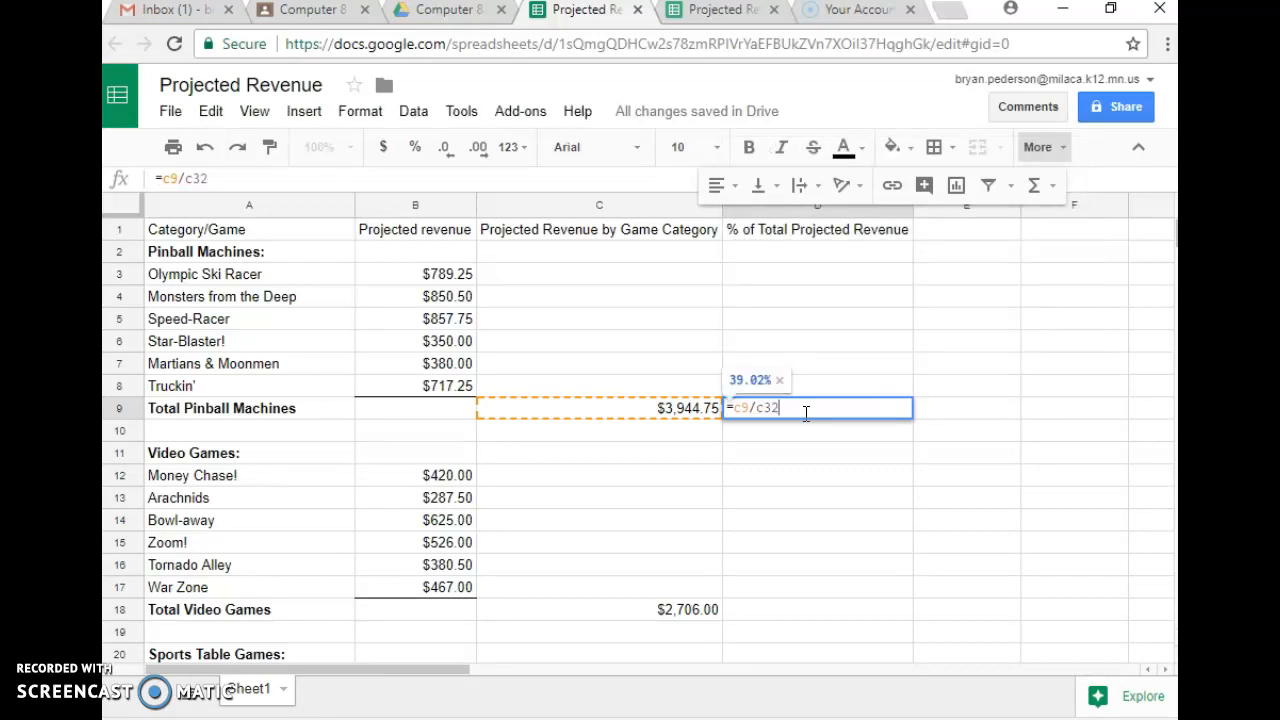
{"action": "key", "text": "Return"}
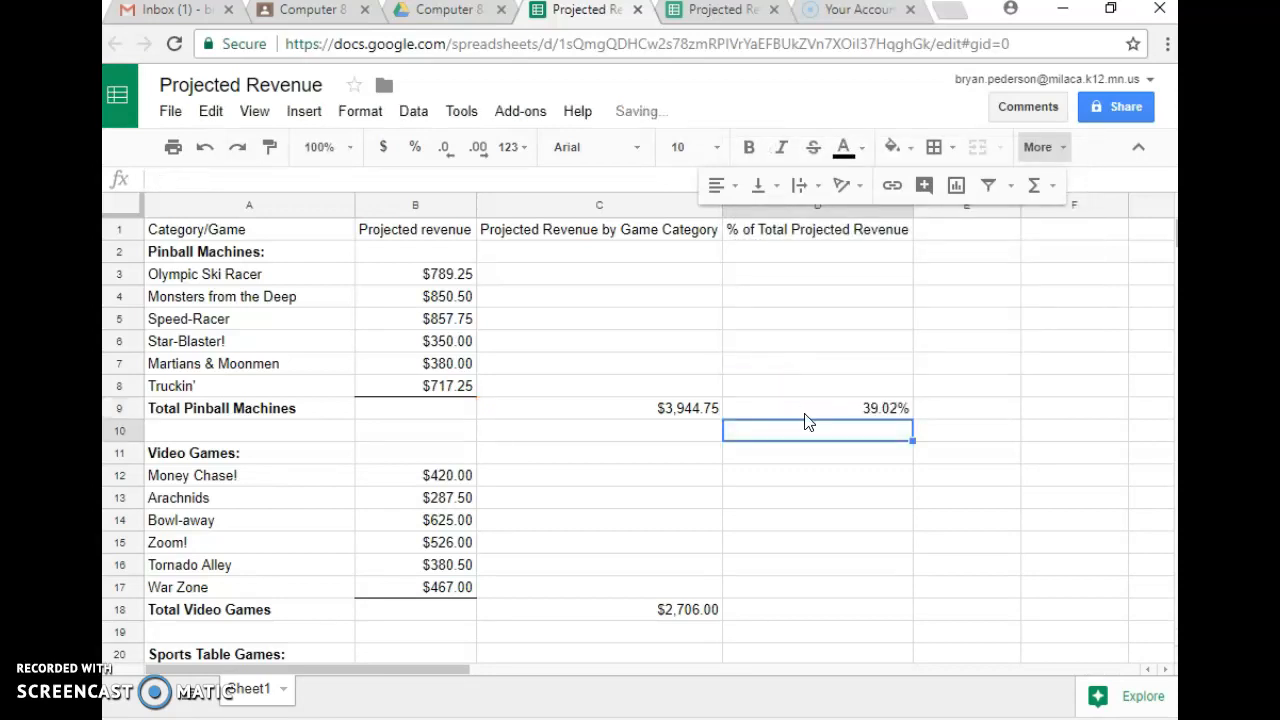
Calculate the video games' share of total projected revenue in D18 with the formula =C18/C32
{"action": "left_click", "coordinate": [800, 612]}
{"action": "type", "text": "="}
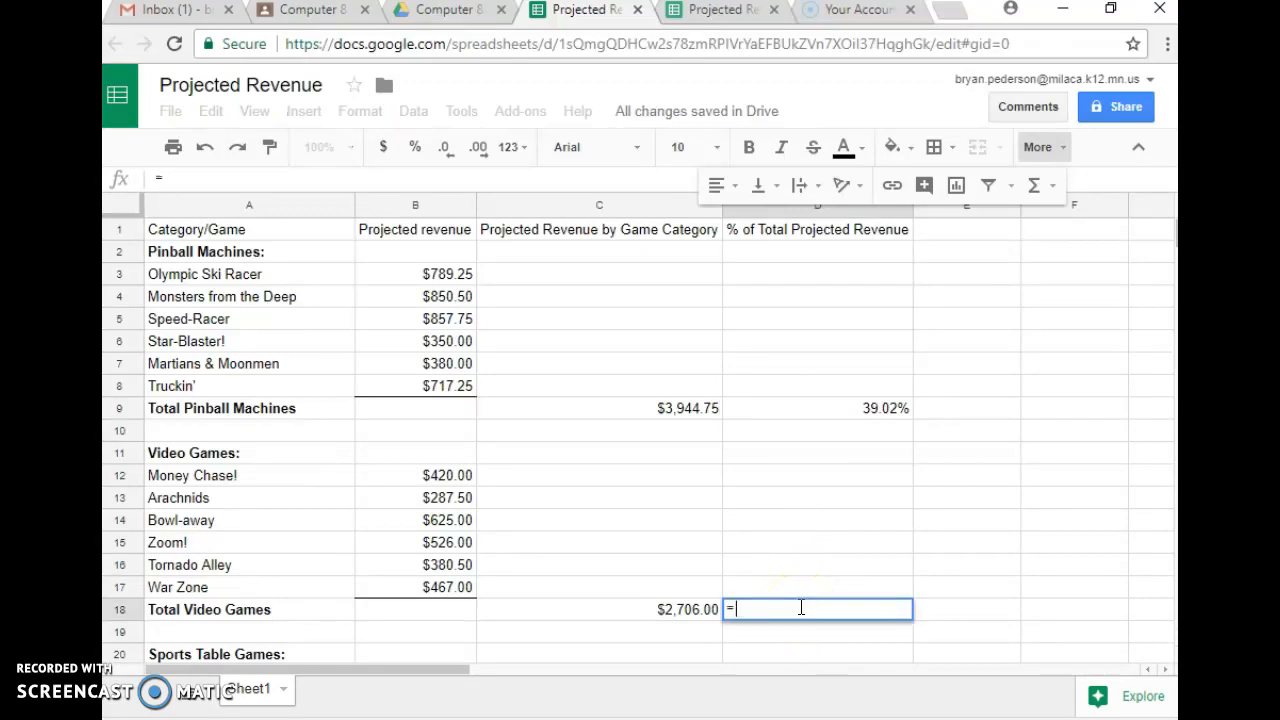
{"action": "type", "text": "c18/c30"}
{"action": "key", "text": "Return"}
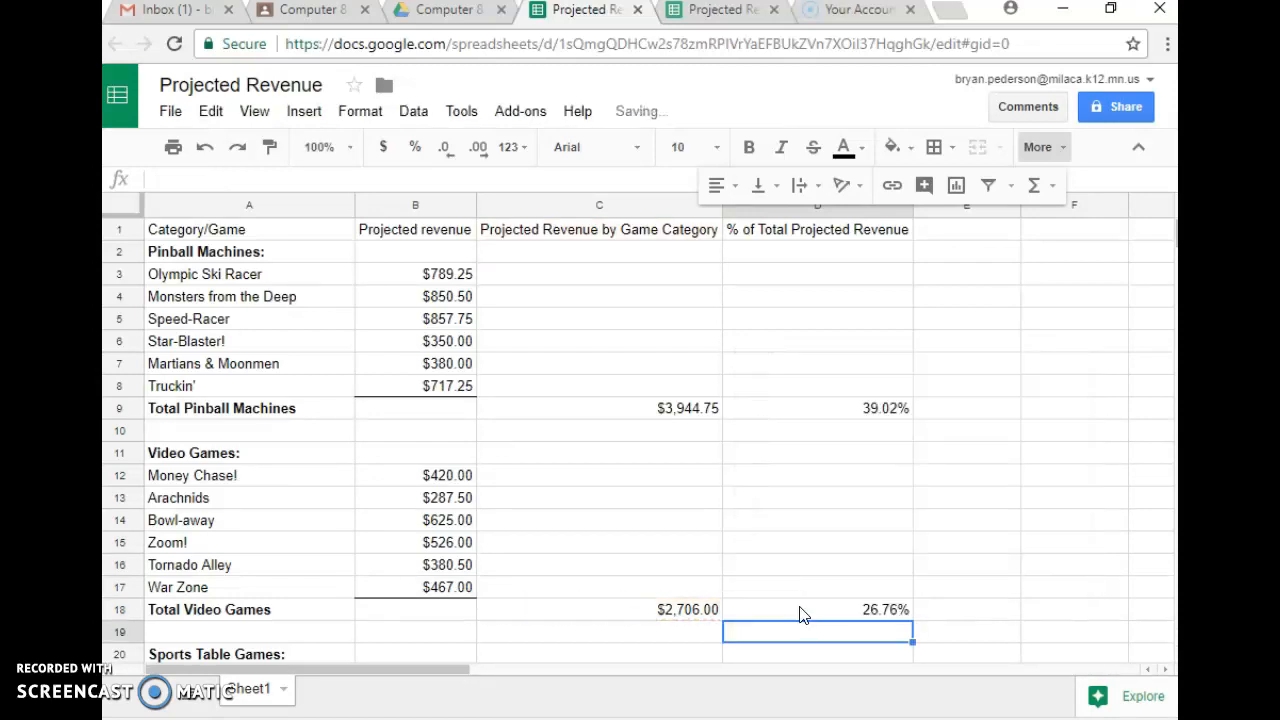
Calculate the sports table games' share of total projected revenue in D24 with the formula =C24/C32
{"action": "scroll", "coordinate": [800, 614], "scroll_direction": "down", "scroll_amount": 3}
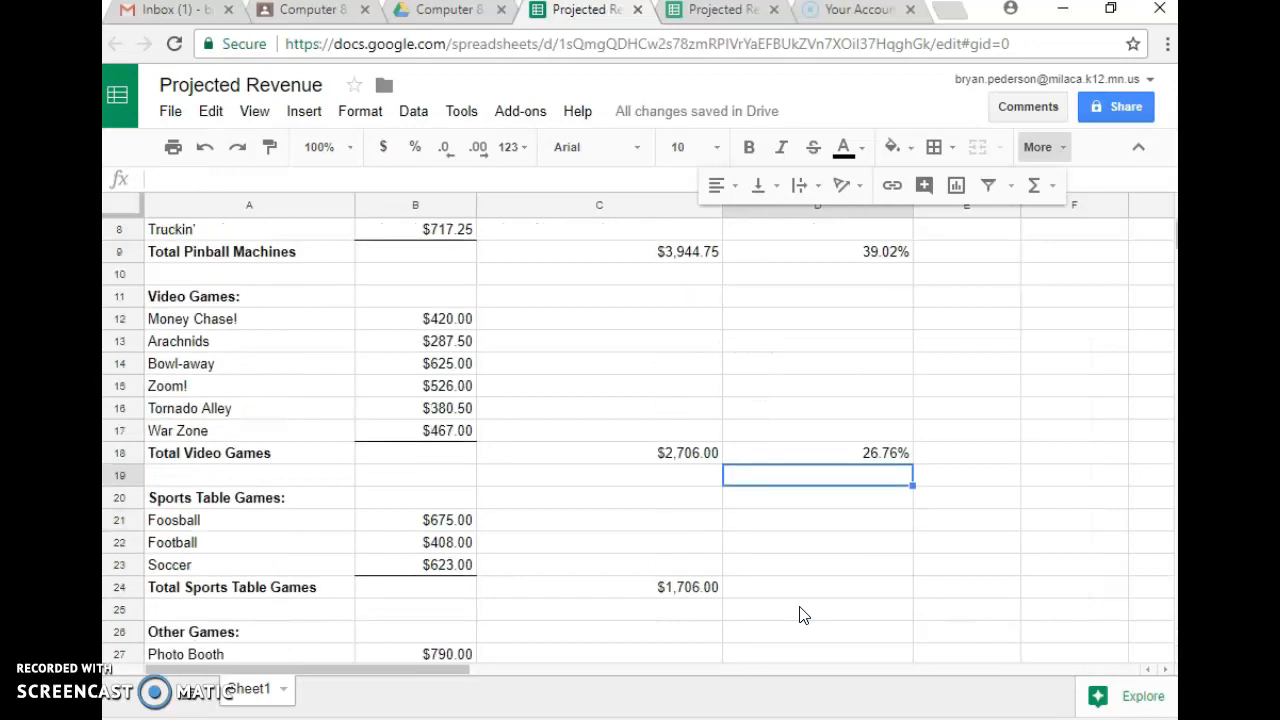
{"action": "left_click", "coordinate": [797, 588]}
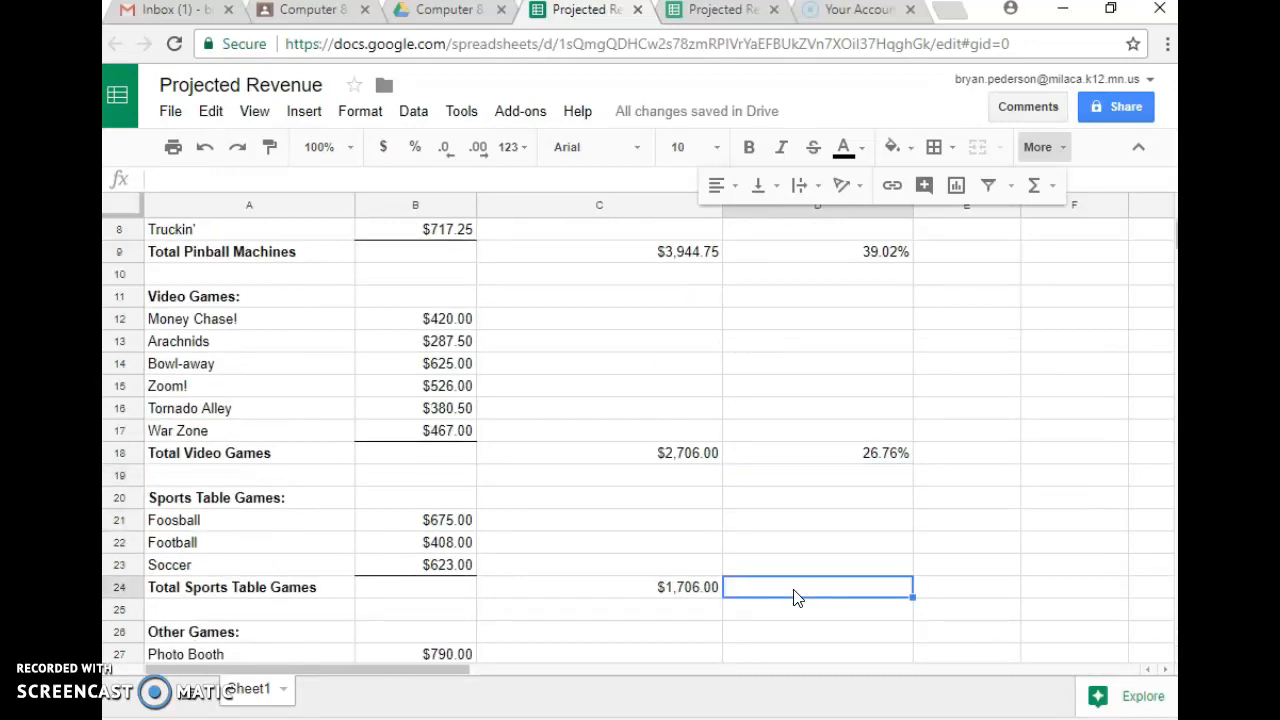
{"action": "type", "text": "=c24"}
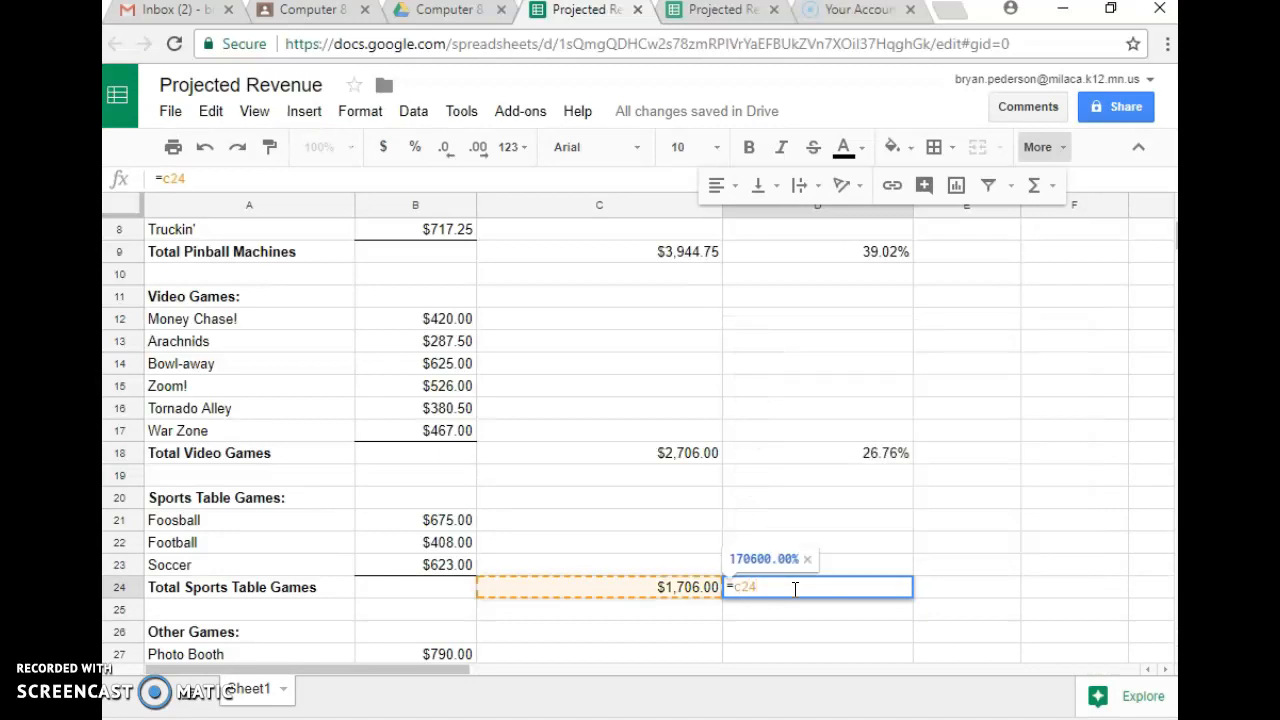
{"action": "type", "text": "/"}
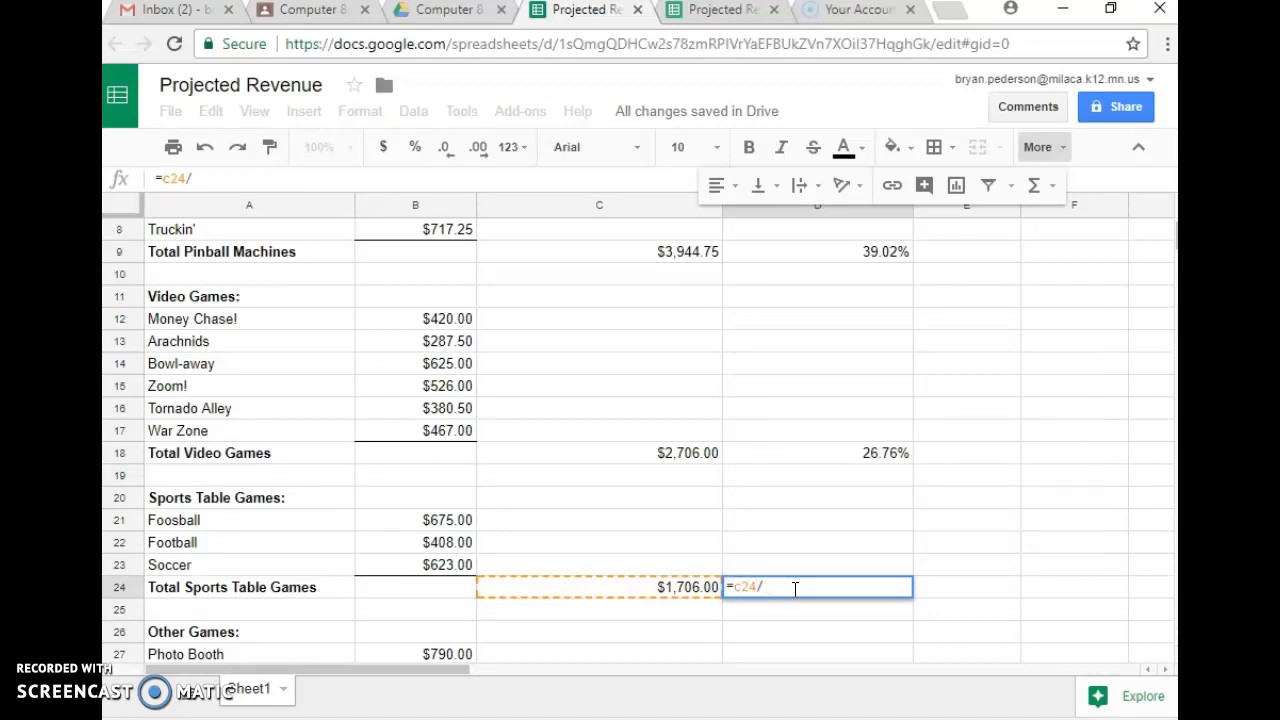
{"action": "type", "text": "c32"}
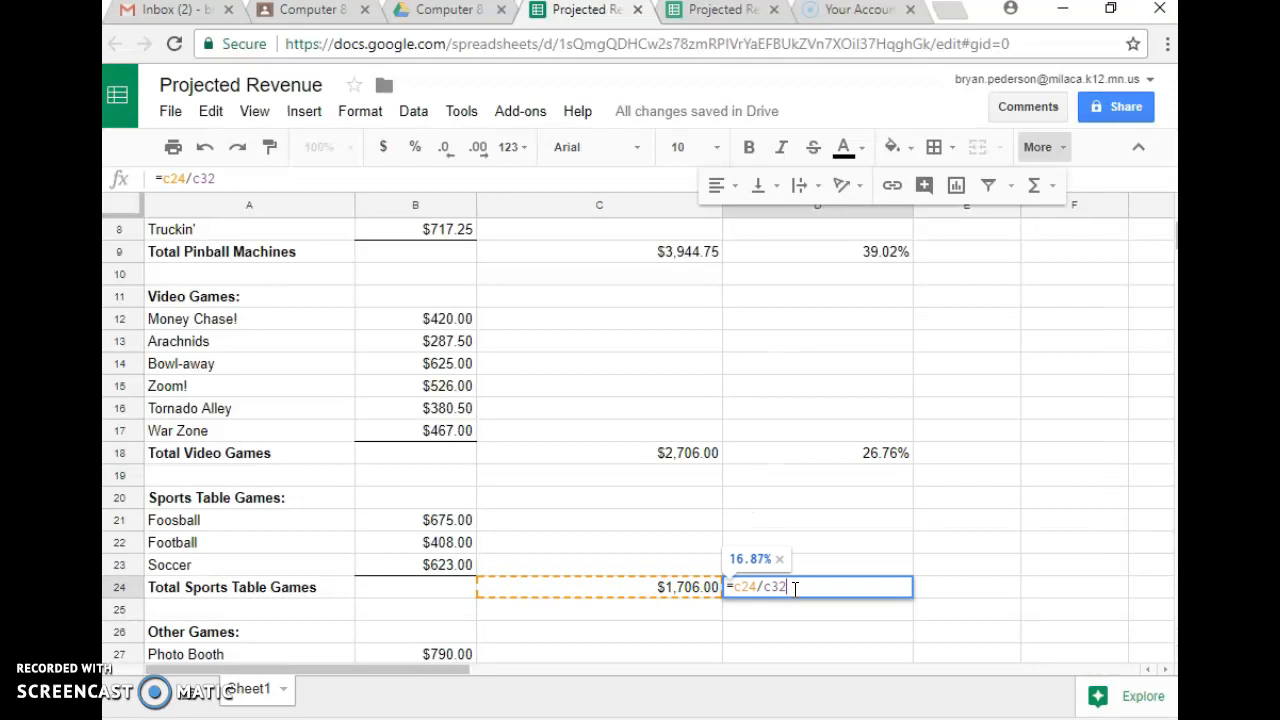
{"action": "key", "text": "Return"}
Calculate the other games' share of total projected revenue in D30 with the formula =C30/C32
{"action": "scroll", "coordinate": [794, 597], "scroll_direction": "down", "scroll_amount": 3}
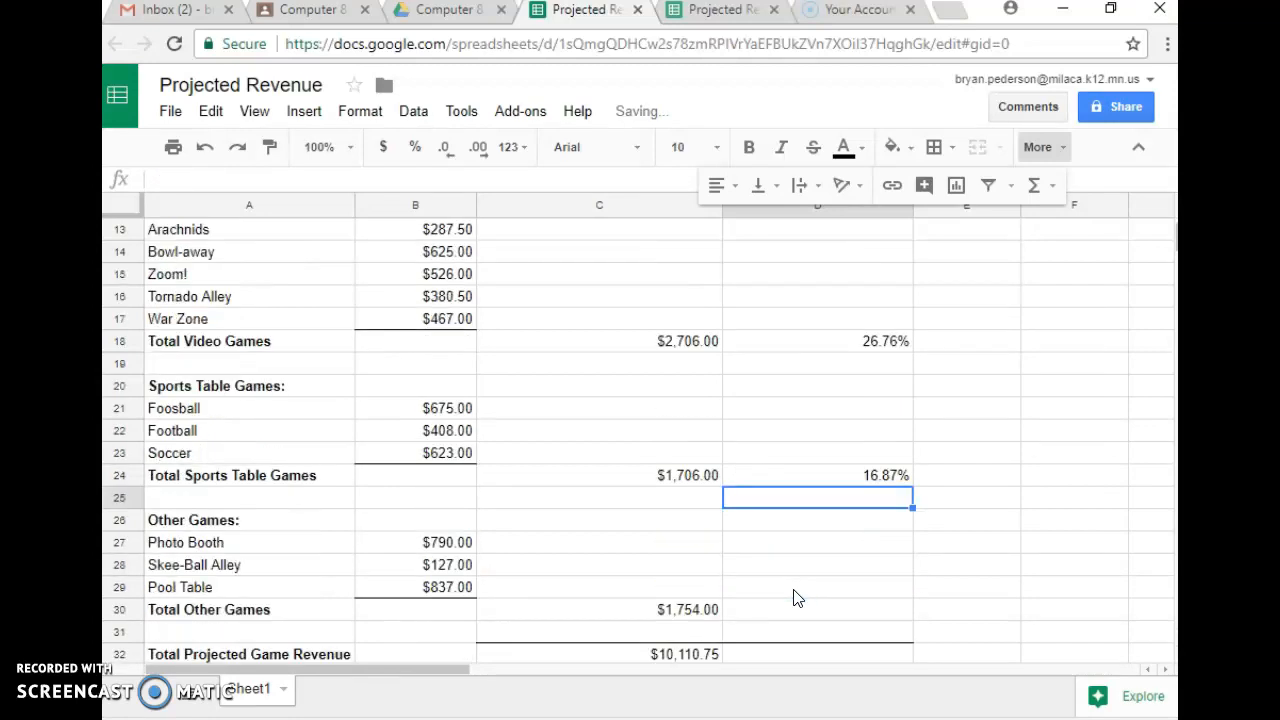
{"action": "left_click", "coordinate": [769, 567]}
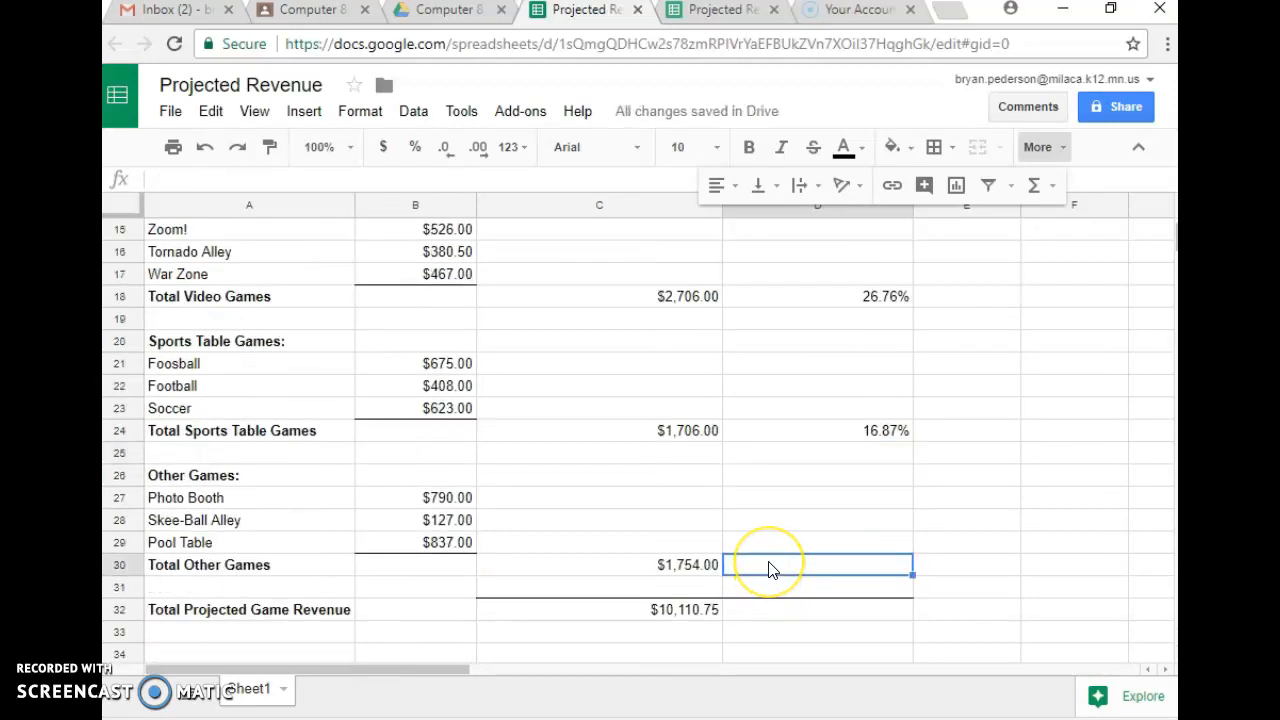
{"action": "type", "text": "=c3"}
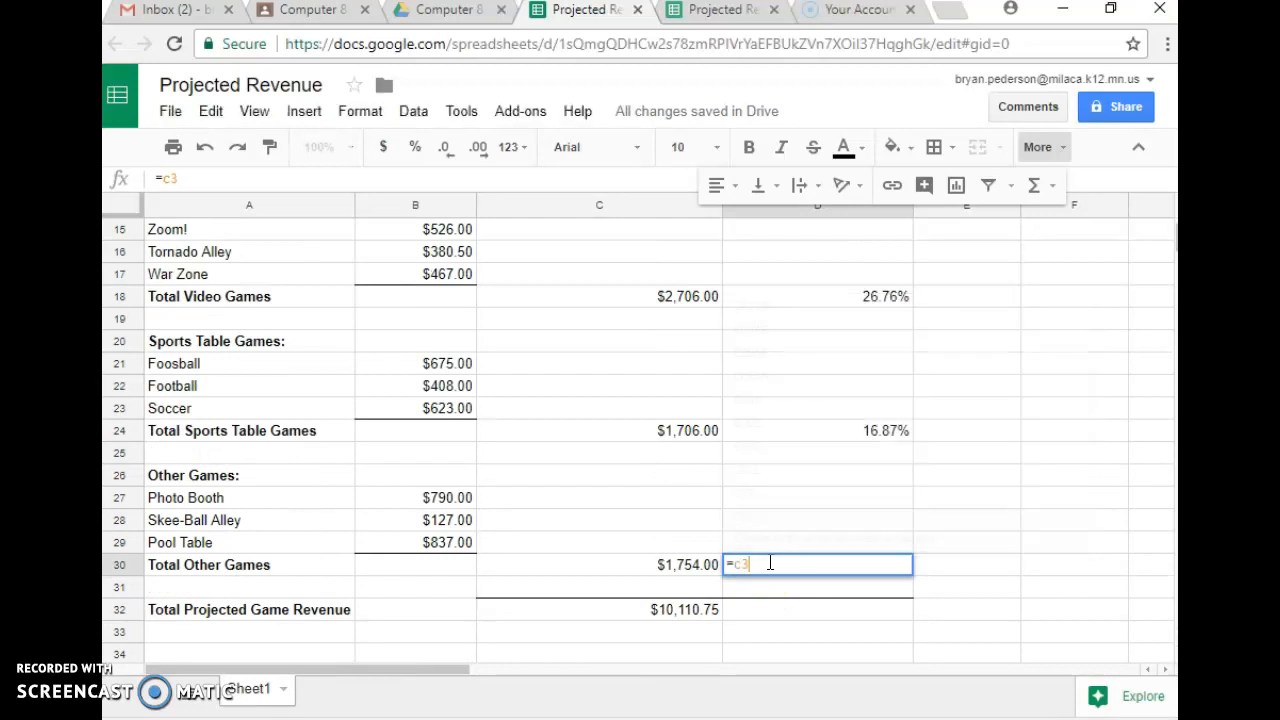
{"action": "type", "text": "0/c32"}
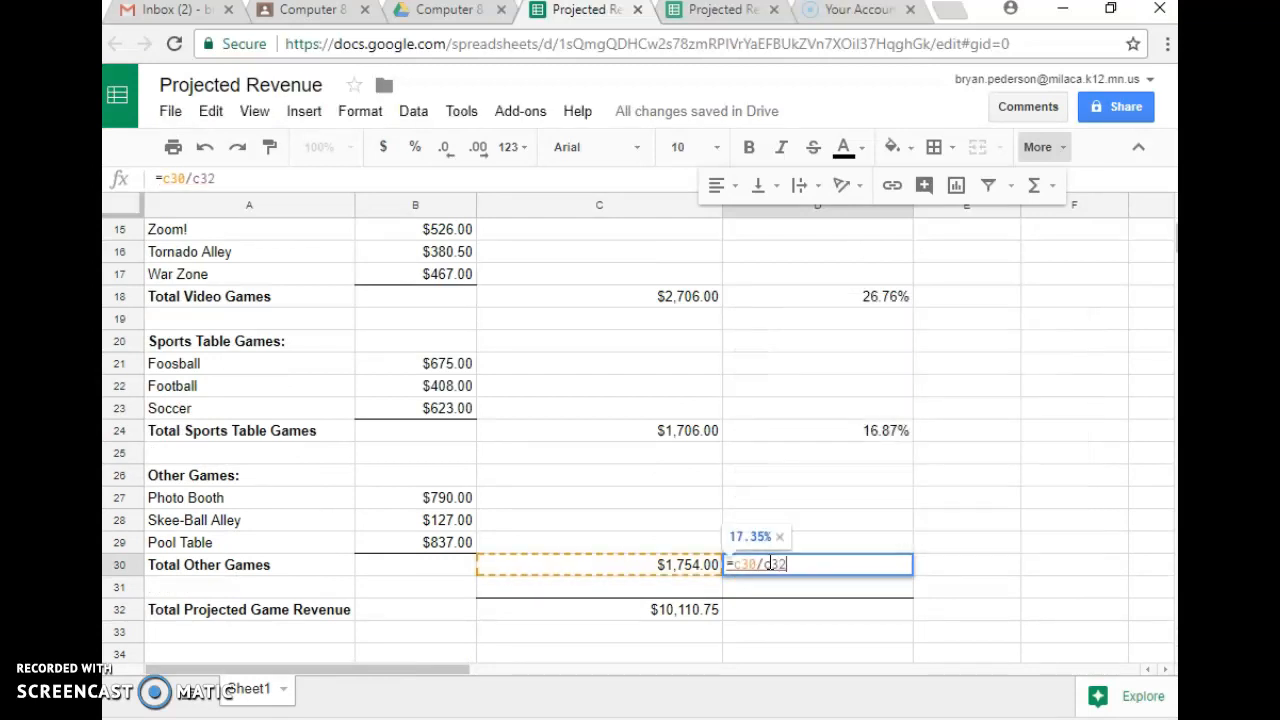
{"action": "key", "text": "Return"}
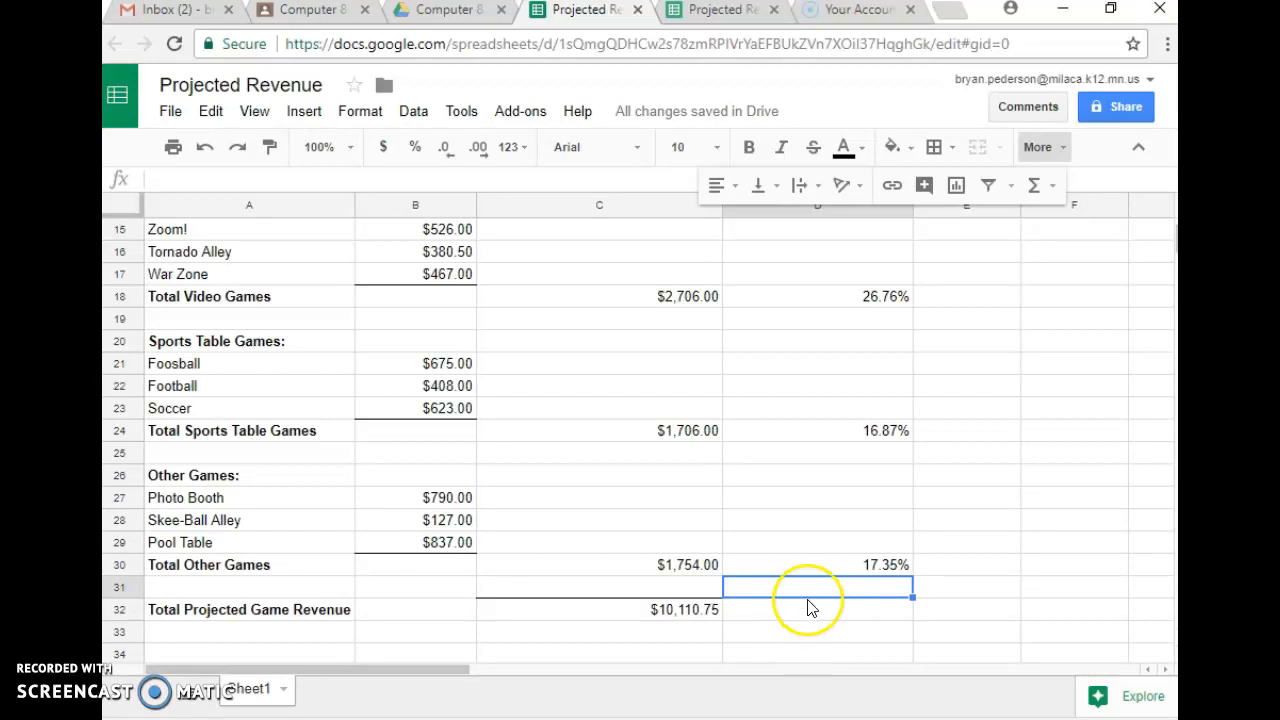
Total the category percentages in D32 with =SUM(D9:D30) and make the totals in C32:D32 bold
{"action": "scroll", "coordinate": [806, 606], "scroll_direction": "up", "scroll_amount": 3}
{"action": "scroll", "coordinate": [806, 606], "scroll_direction": "down", "scroll_amount": 3}
{"action": "scroll", "coordinate": [810, 609], "scroll_direction": "down", "scroll_amount": 1}
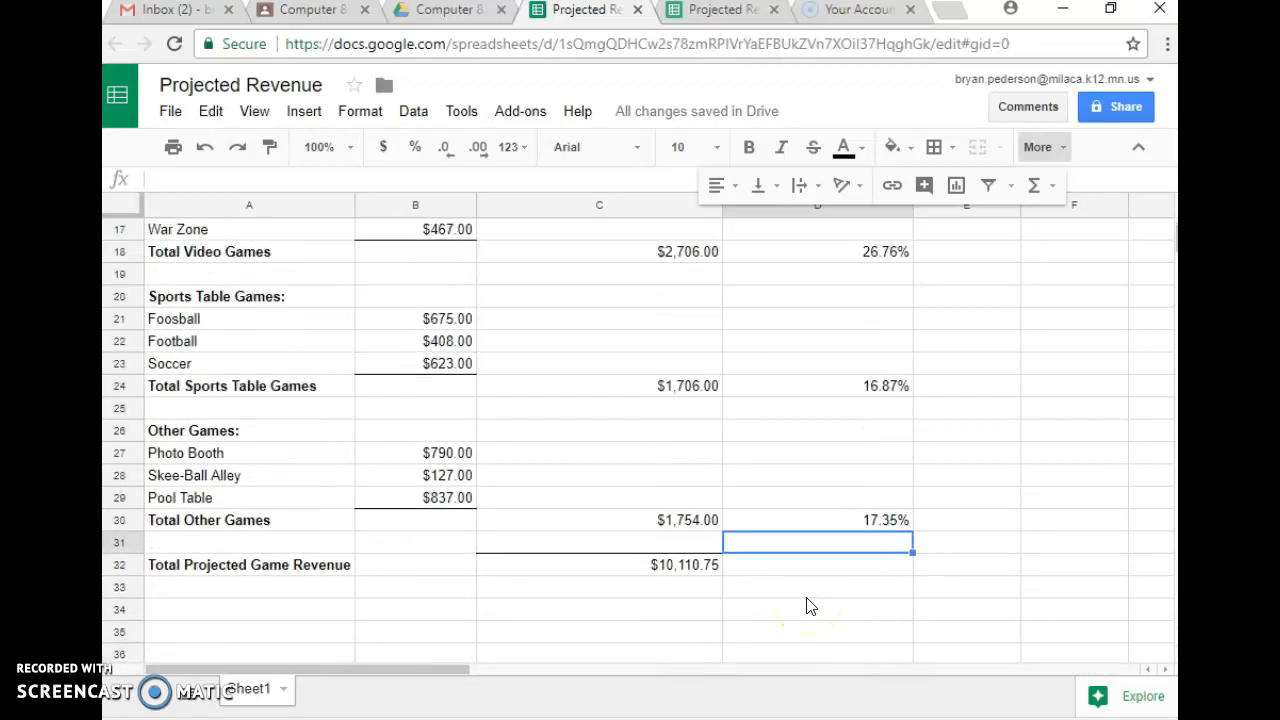
{"action": "left_click", "coordinate": [805, 568]}
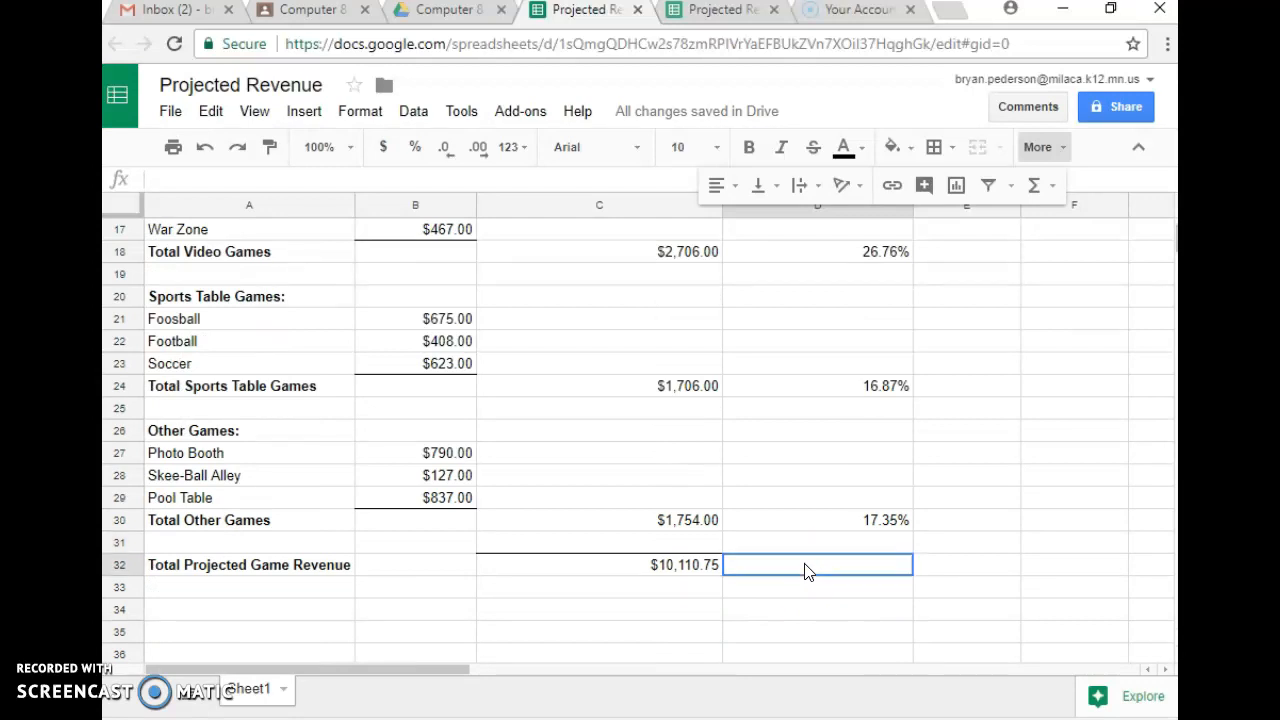
{"action": "left_click", "coordinate": [1043, 186]}
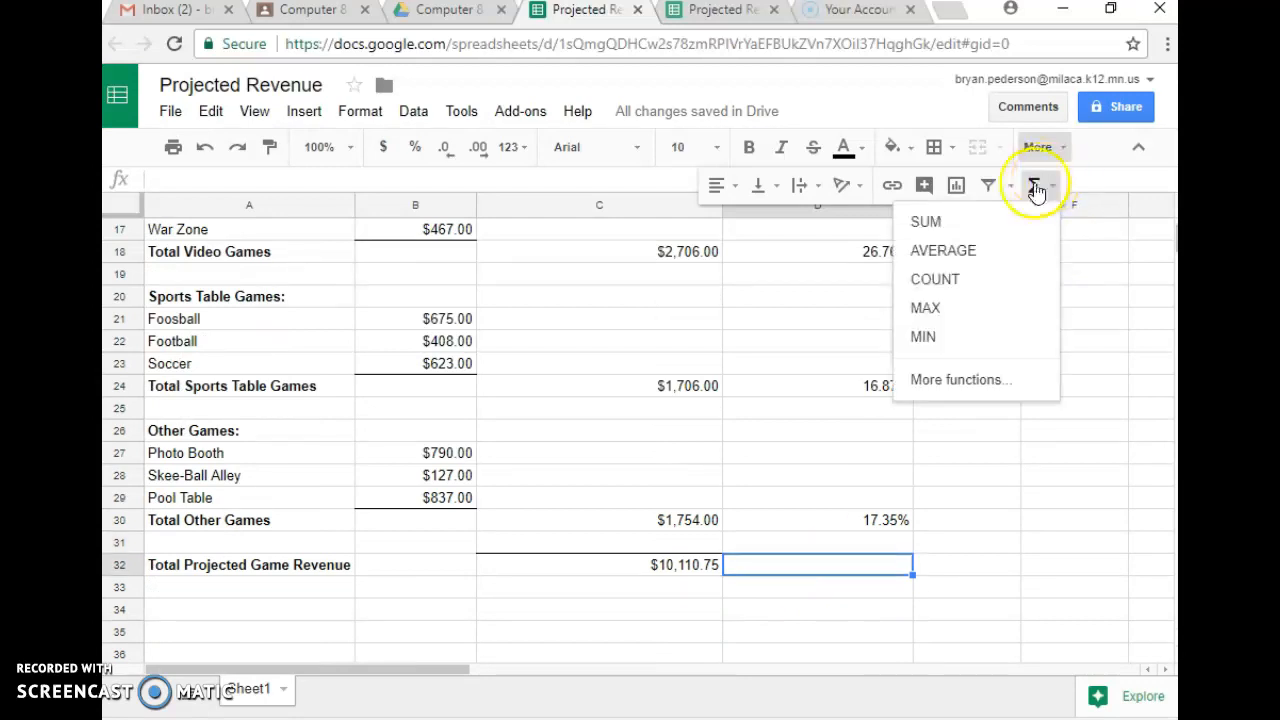
{"action": "left_click", "coordinate": [957, 222]}
{"action": "scroll", "coordinate": [923, 481], "scroll_direction": "up", "scroll_amount": 2}
{"action": "scroll", "coordinate": [923, 481], "scroll_direction": "up", "scroll_amount": 3}
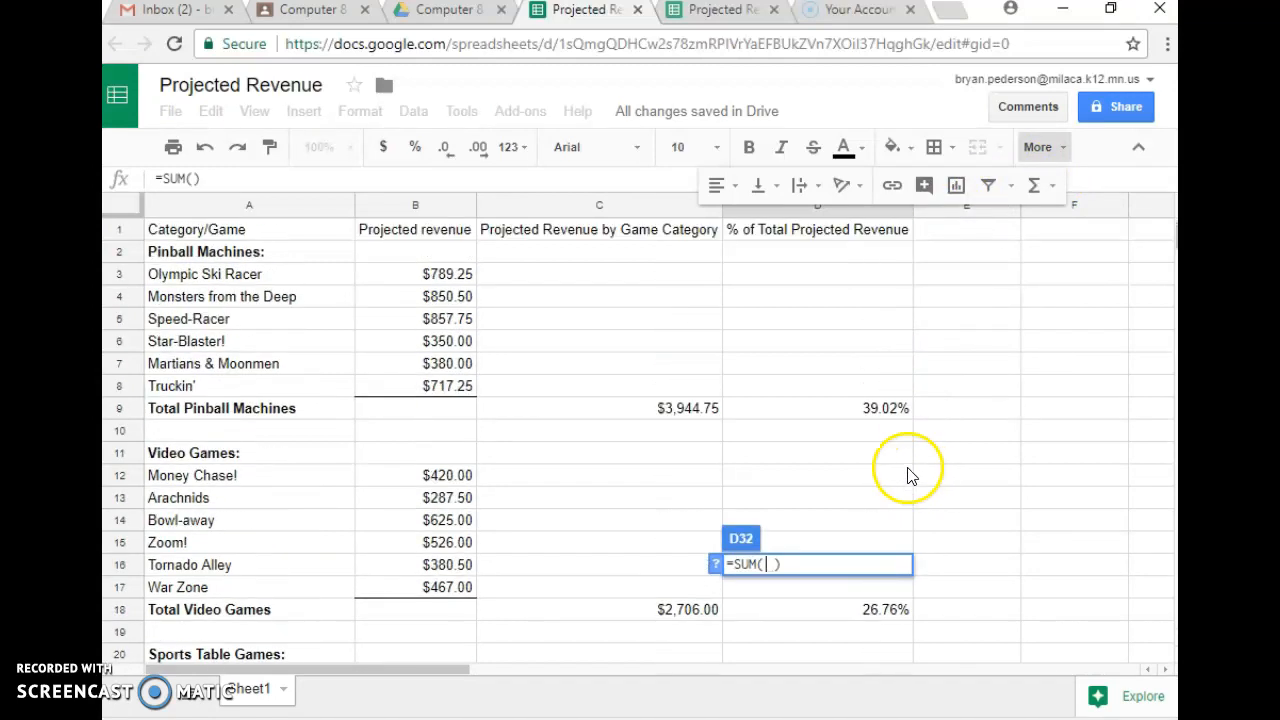
{"action": "left_click_drag", "start_coordinate": [829, 410], "coordinate": [838, 481]}
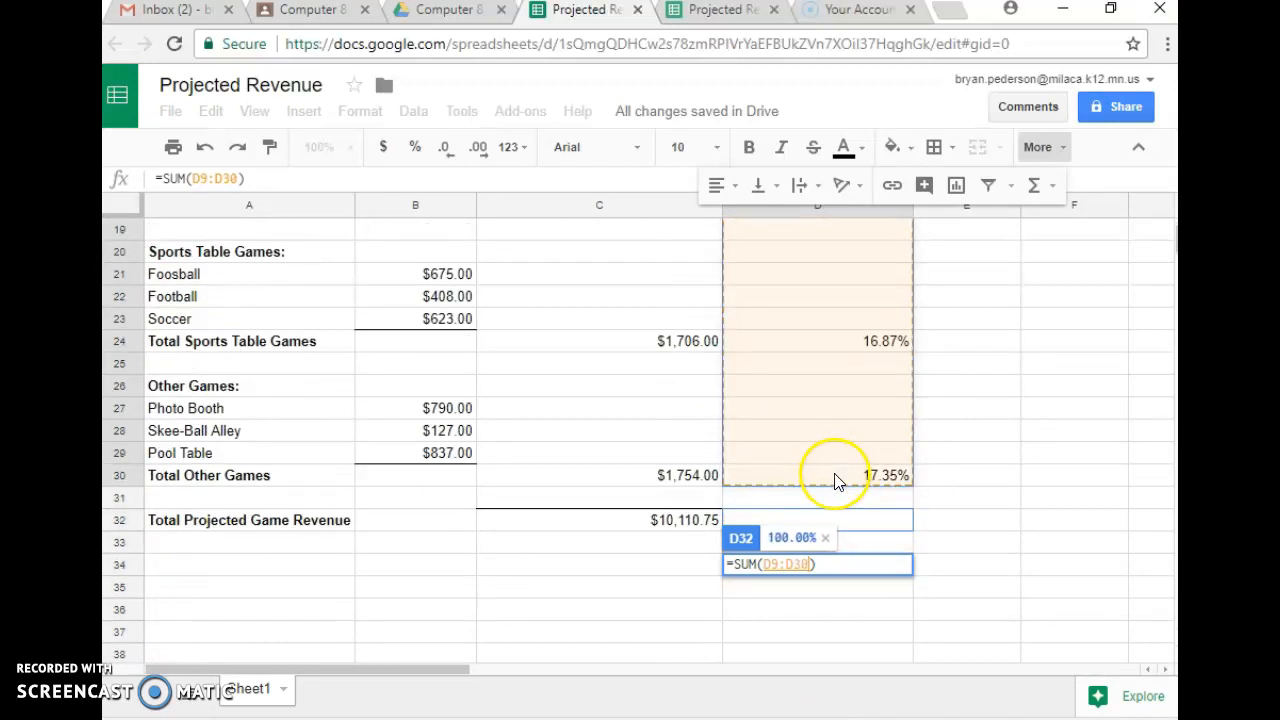
{"action": "key", "text": "Return"}
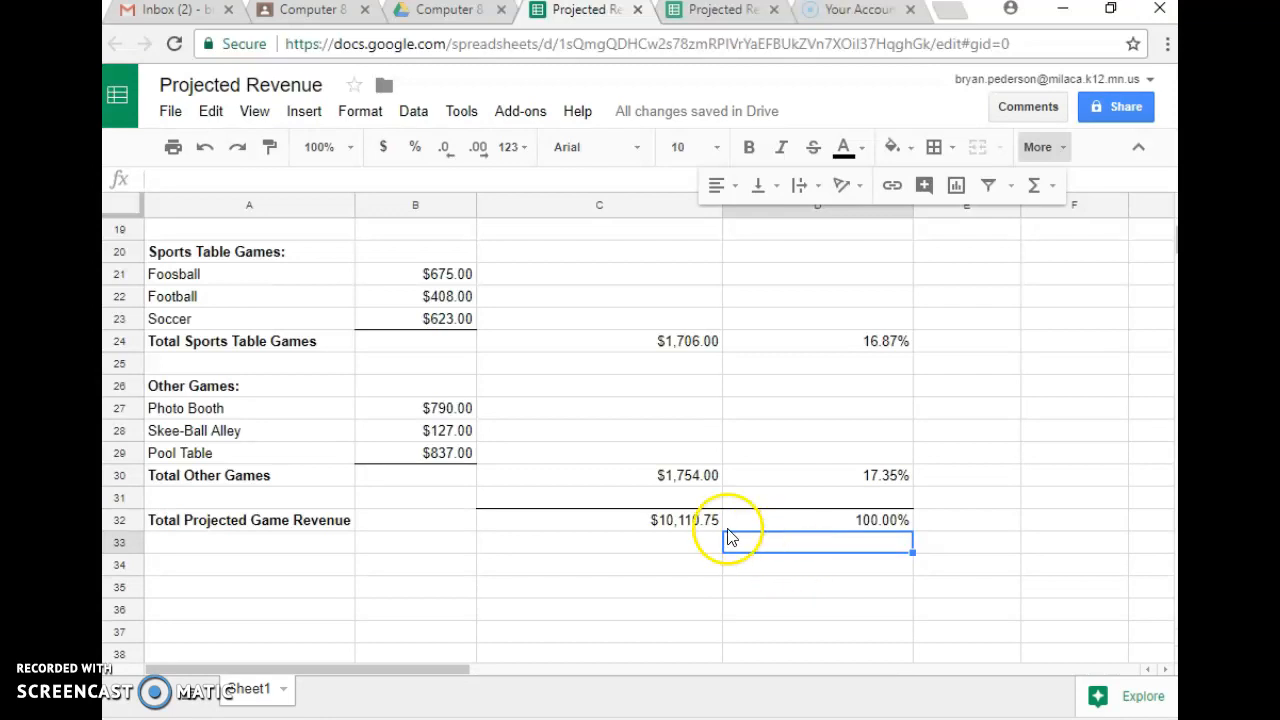
{"action": "left_click_drag", "start_coordinate": [614, 526], "coordinate": [763, 523]}
{"action": "left_click", "coordinate": [753, 155]}
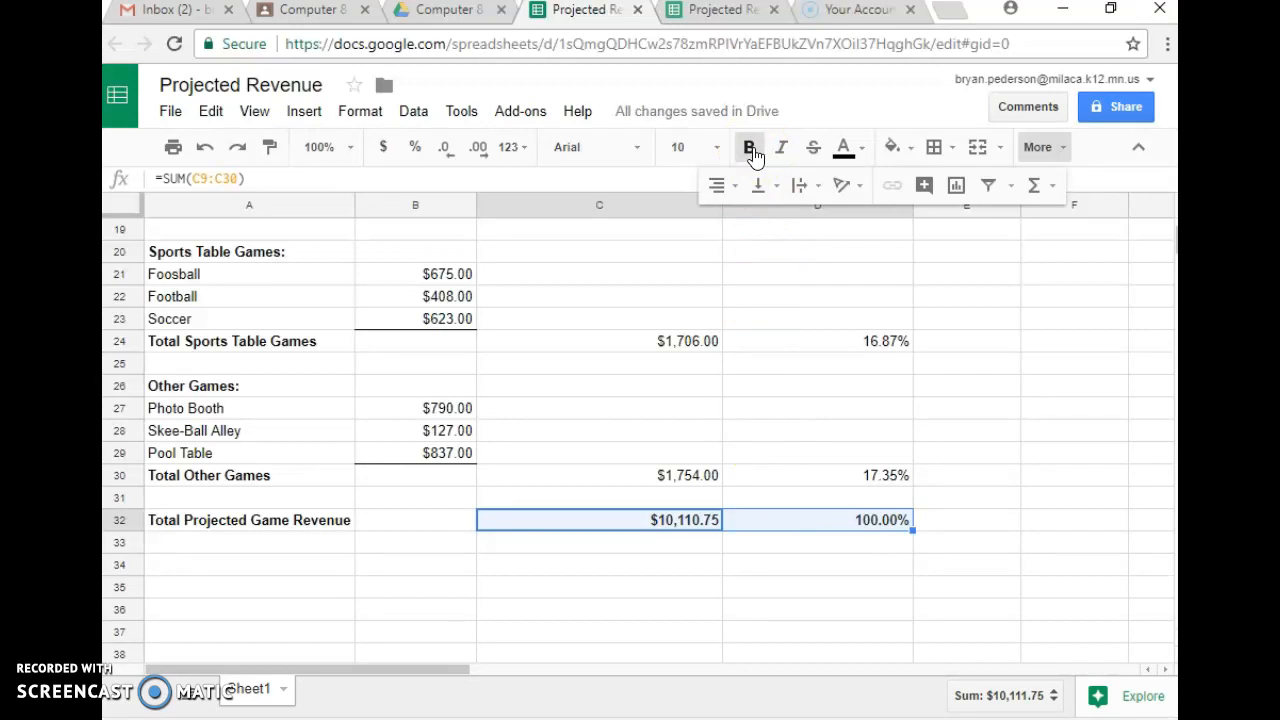
Preview the sheet's print layout and settings, and return to the spreadsheet without printing
{"action": "left_click", "coordinate": [170, 111]}
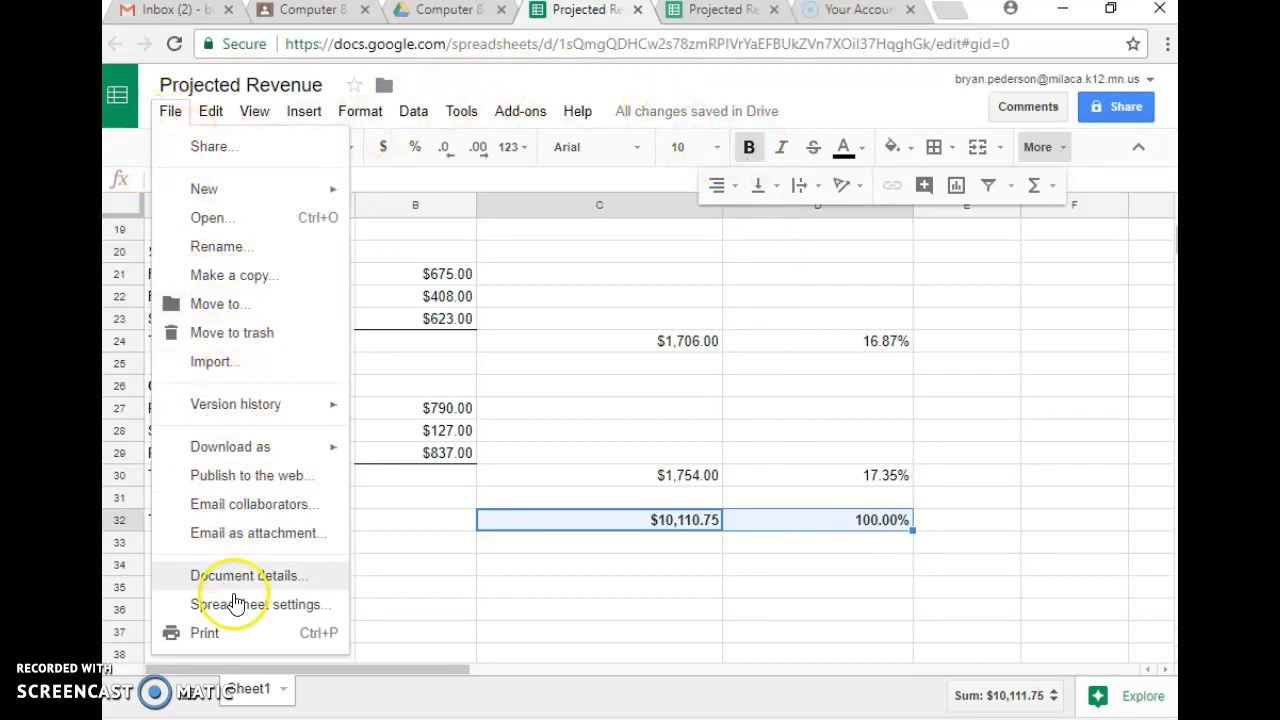
{"action": "left_click", "coordinate": [205, 633]}
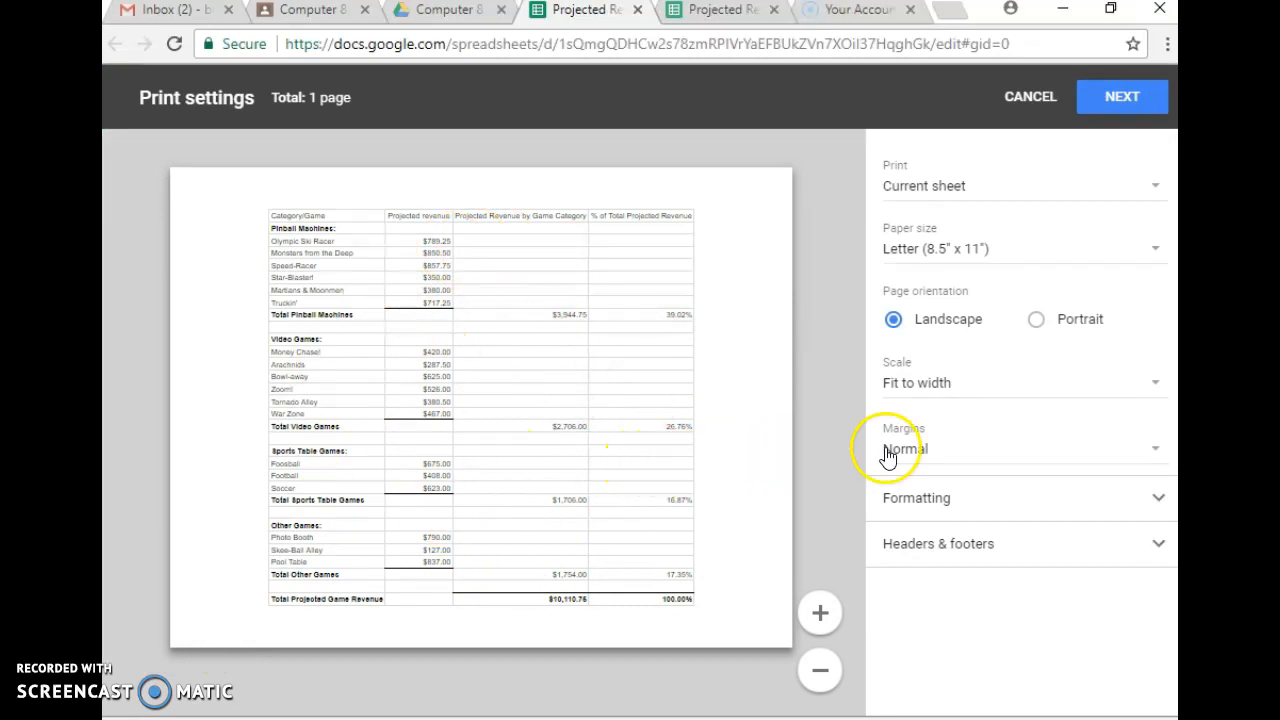
{"action": "left_click", "coordinate": [1024, 96]}
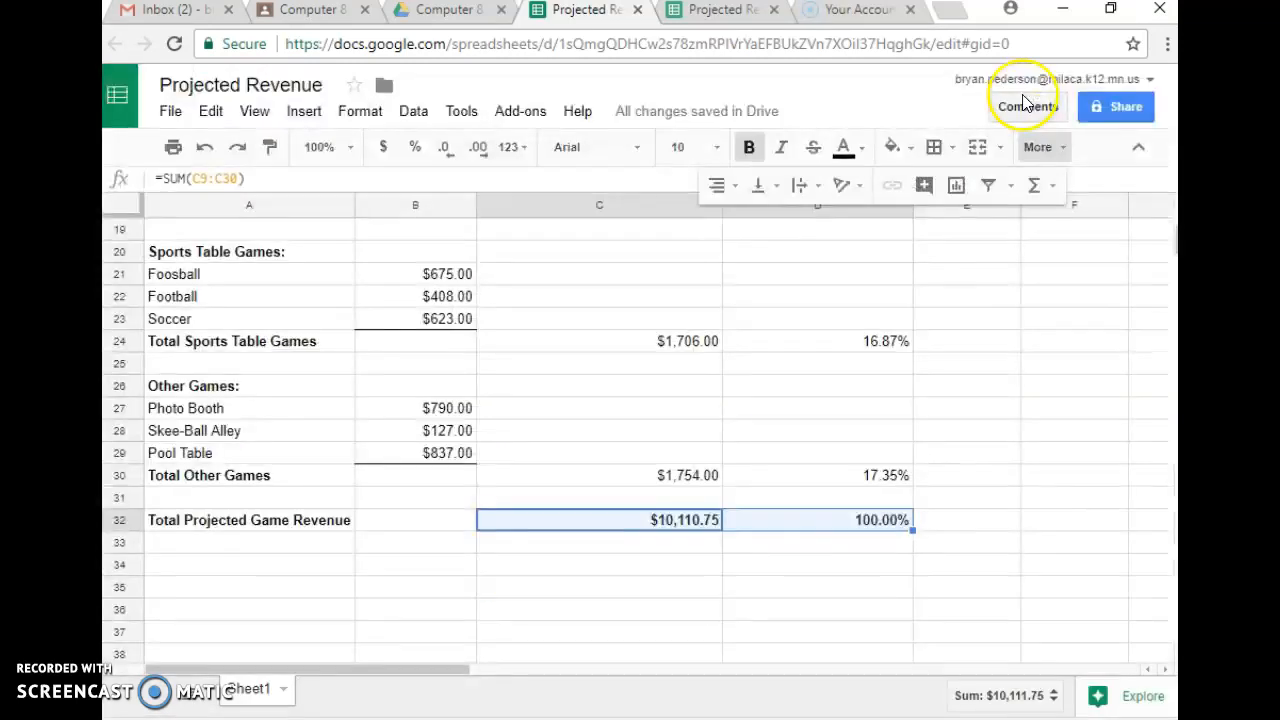